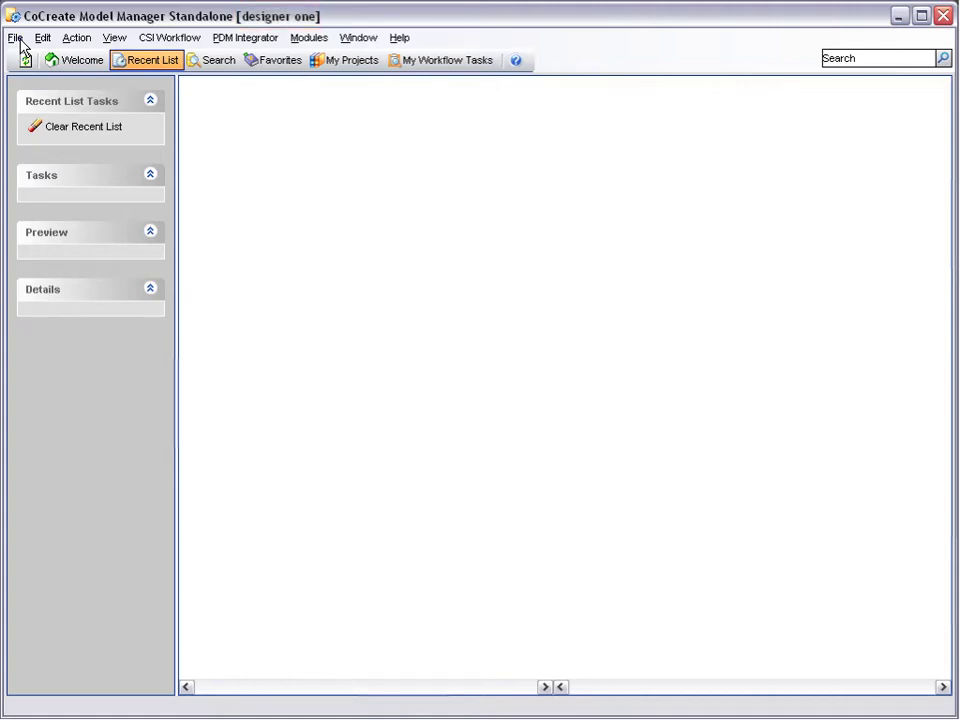
- Create a new packet named ECO-2099
{"action": "left_click", "coordinate": [17, 39]}
{"action": "mouse_move", "coordinate": [41, 58]}
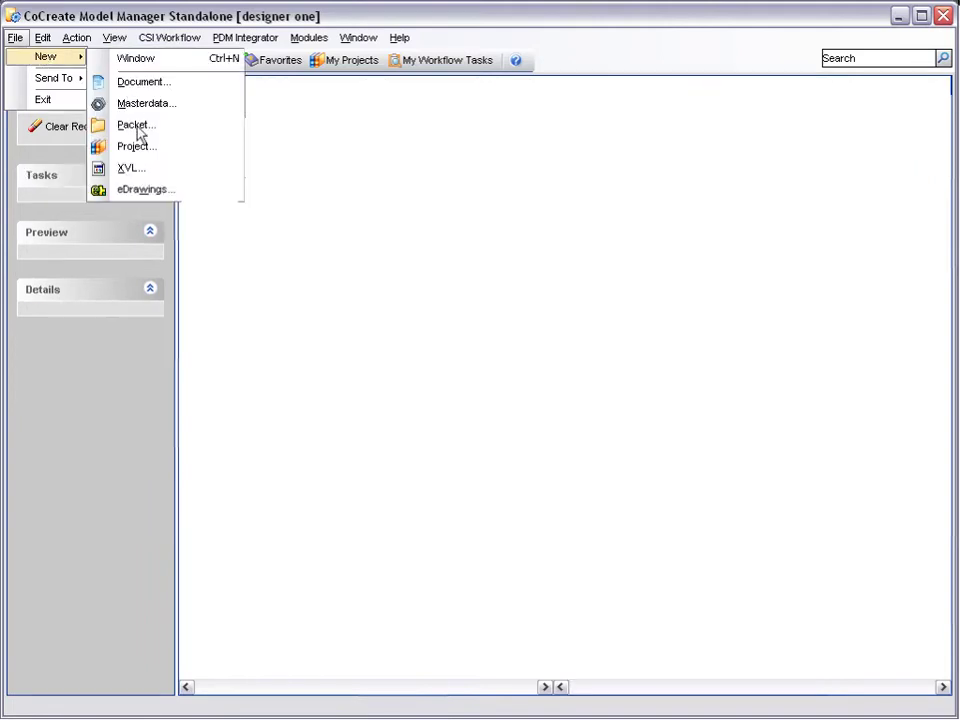
{"action": "left_click", "coordinate": [138, 126]}
{"action": "type", "text": "ECO-2099"}
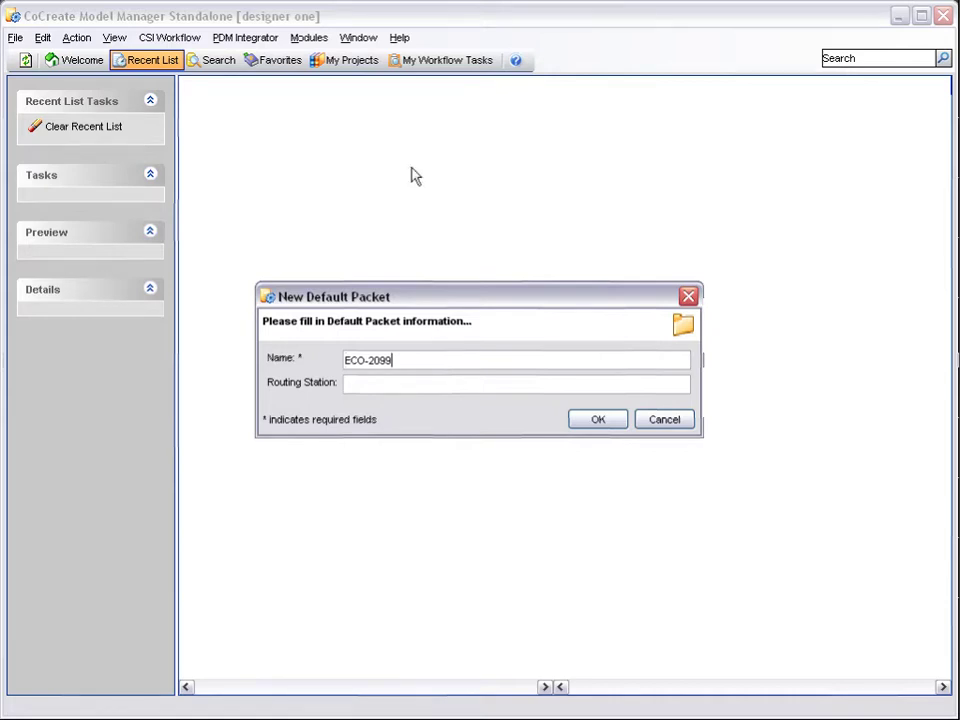
{"action": "left_click", "coordinate": [590, 421]}
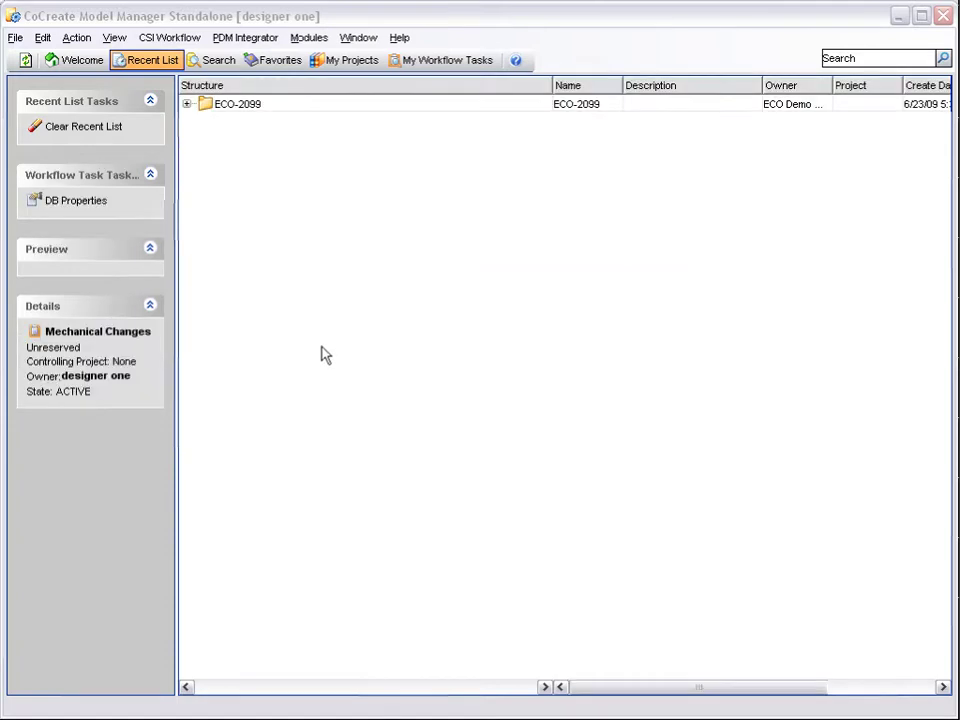
- Copy the released CSI-1023 from the Regulator Panel saved search into packet ECO-2099
{"action": "left_click", "coordinate": [211, 62]}
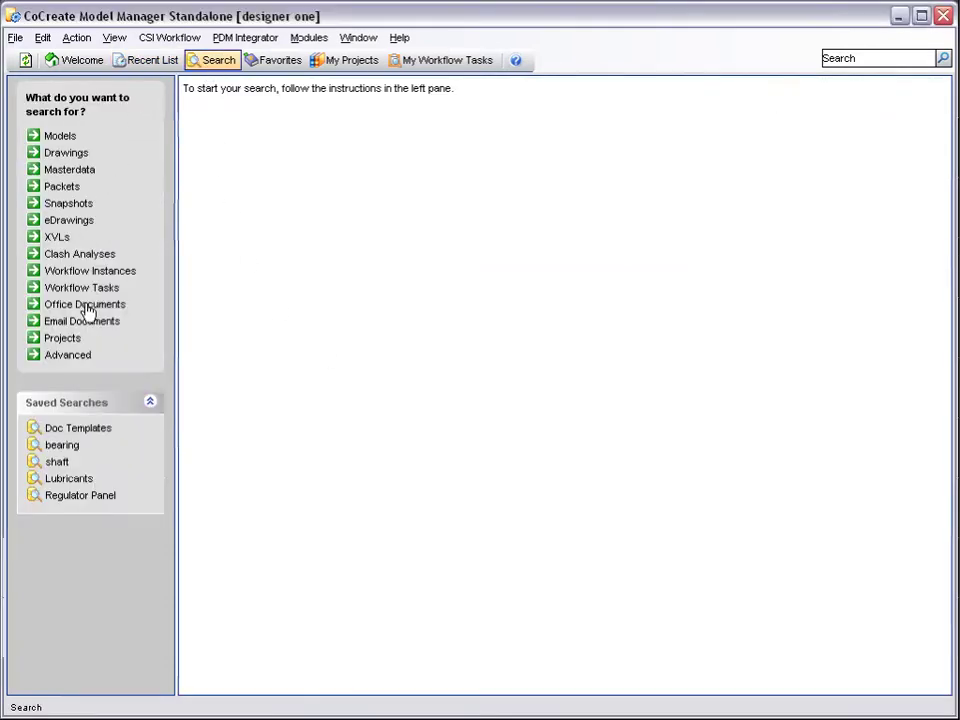
{"action": "left_click", "coordinate": [78, 498]}
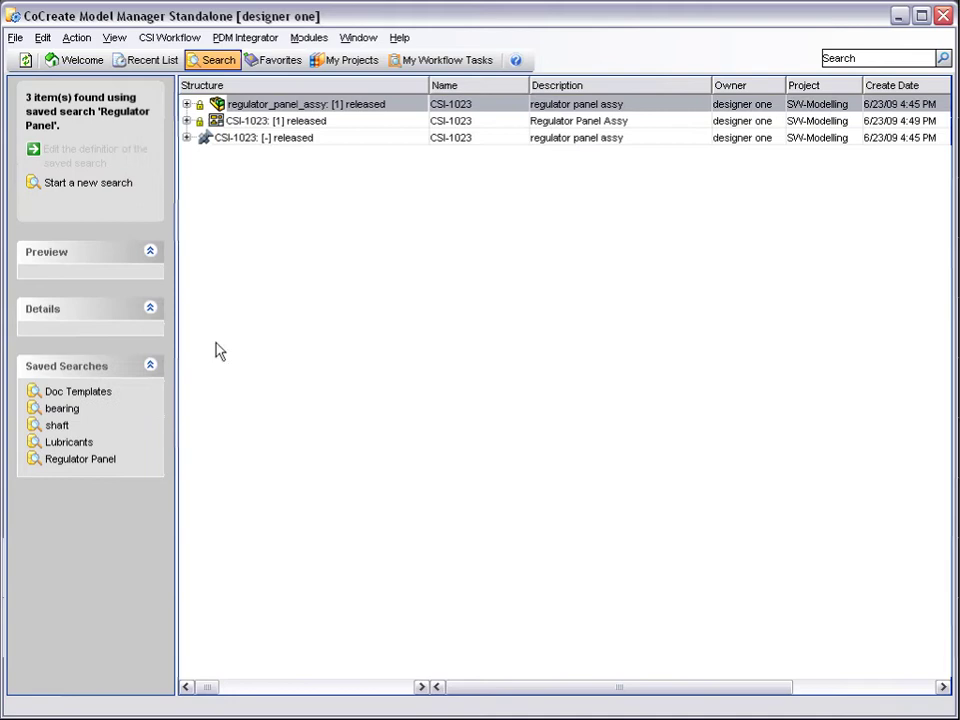
{"action": "right_click", "coordinate": [238, 139]}
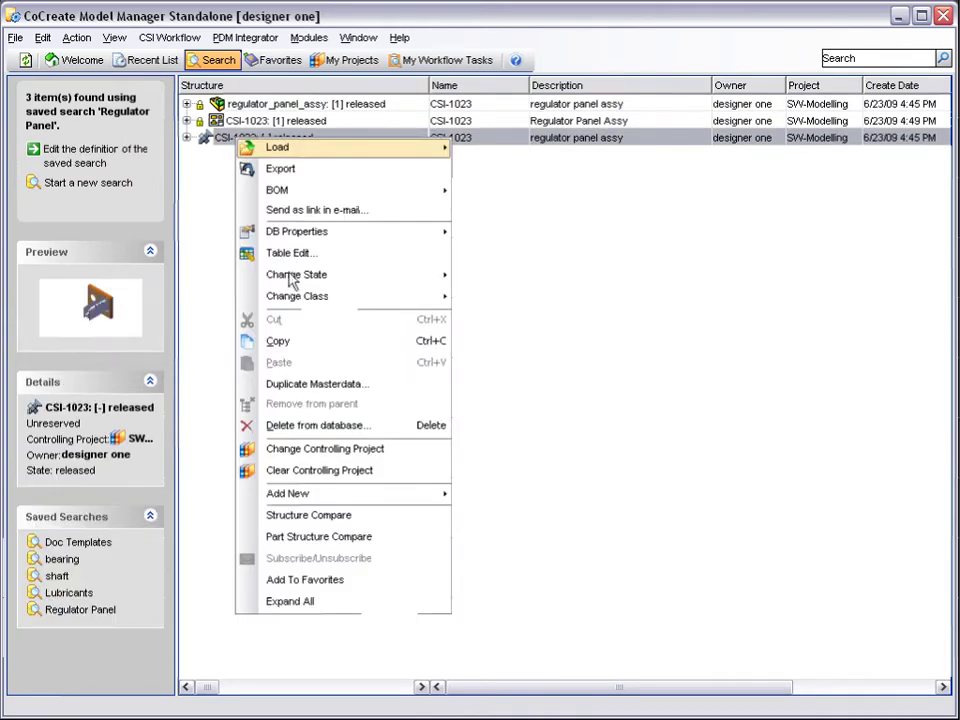
{"action": "left_click", "coordinate": [291, 343]}
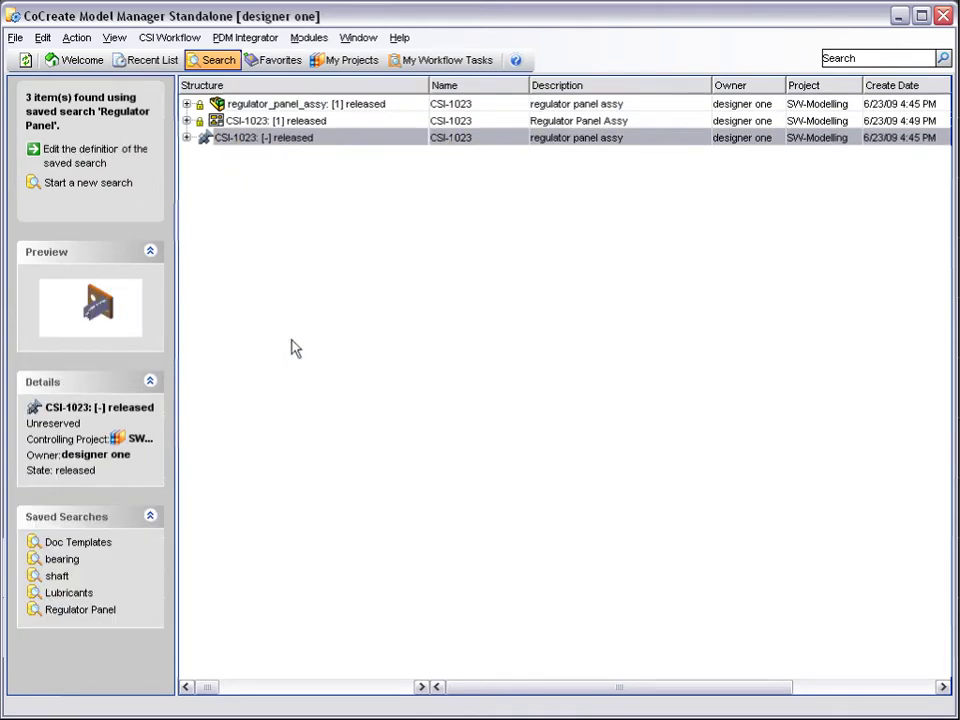
{"action": "left_click", "coordinate": [148, 61]}
{"action": "right_click", "coordinate": [216, 108]}
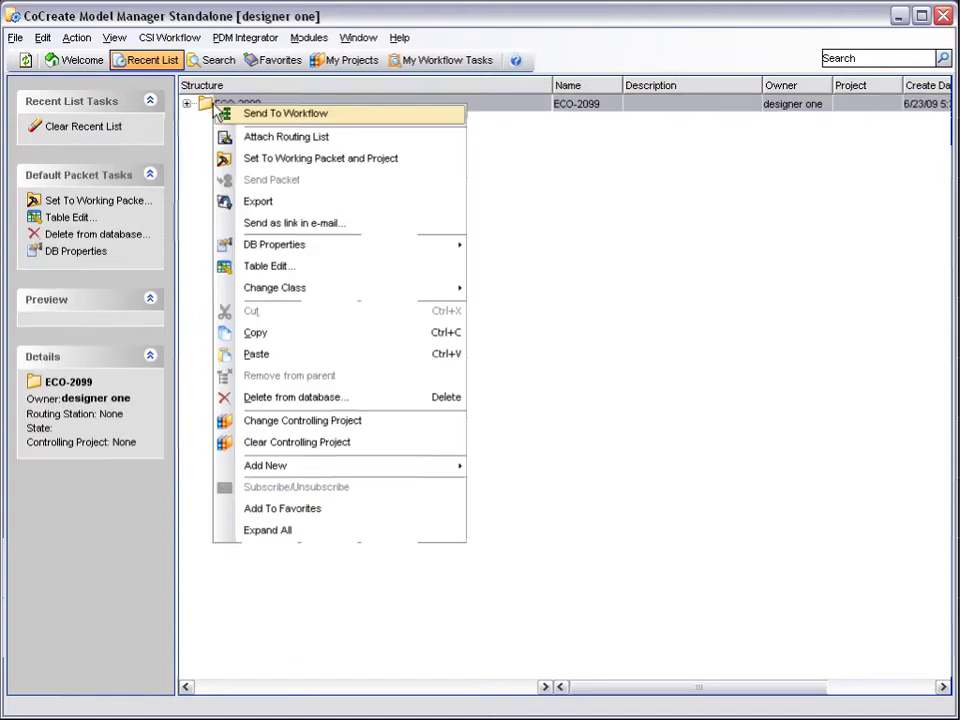
{"action": "left_click", "coordinate": [256, 354]}
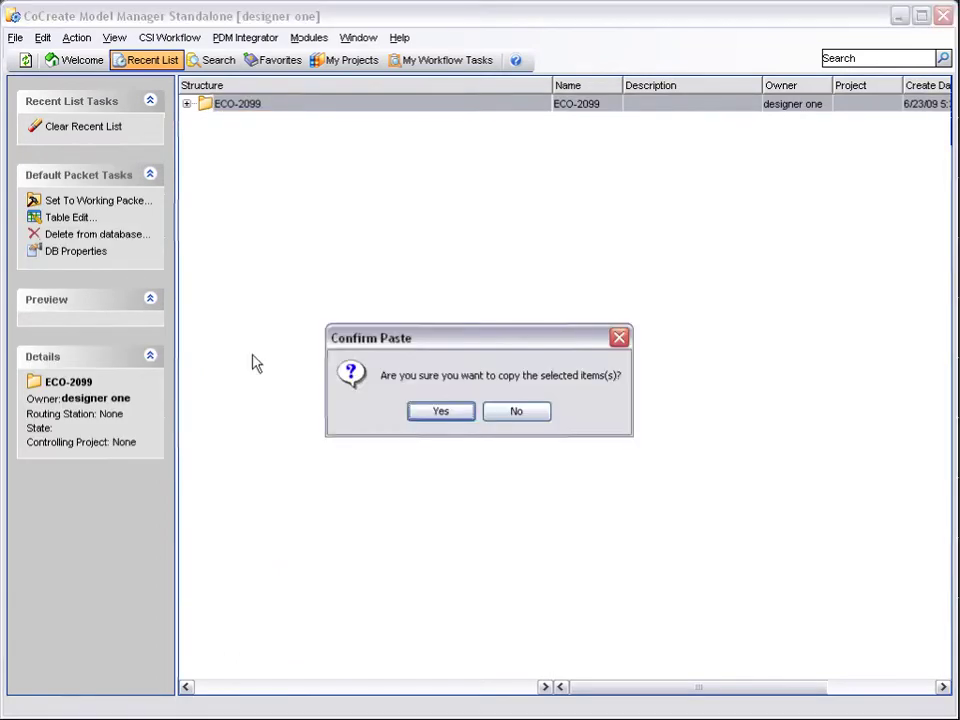
{"action": "left_click", "coordinate": [441, 411]}
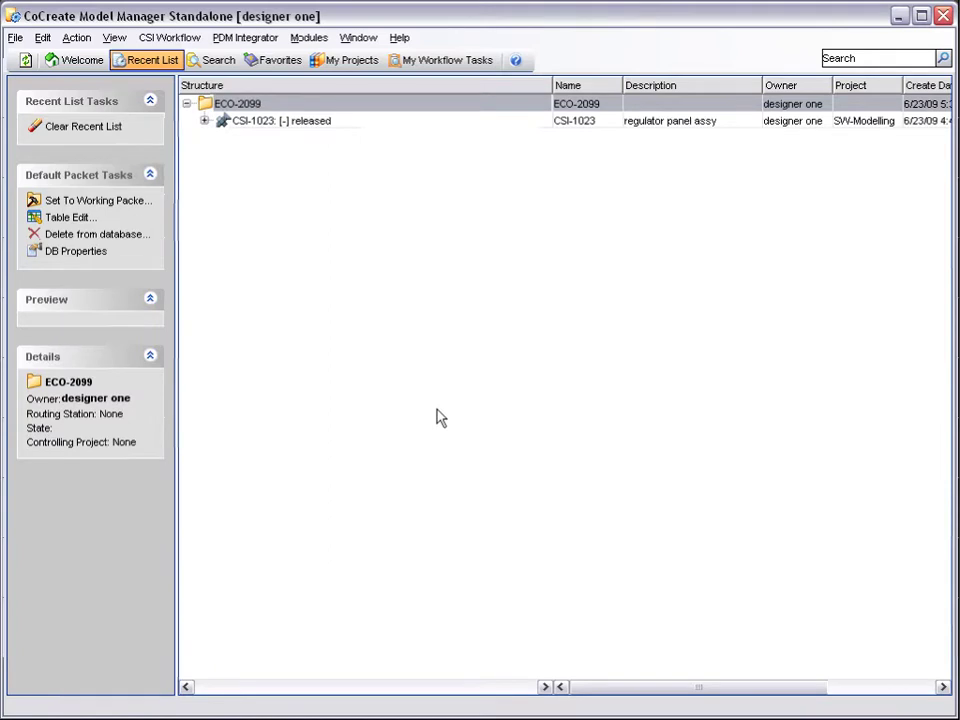
- Send ECO-2099 to ECO Demo Workflow [2] with the comment 'Assign packet and initiate workflow'
{"action": "right_click", "coordinate": [224, 106]}
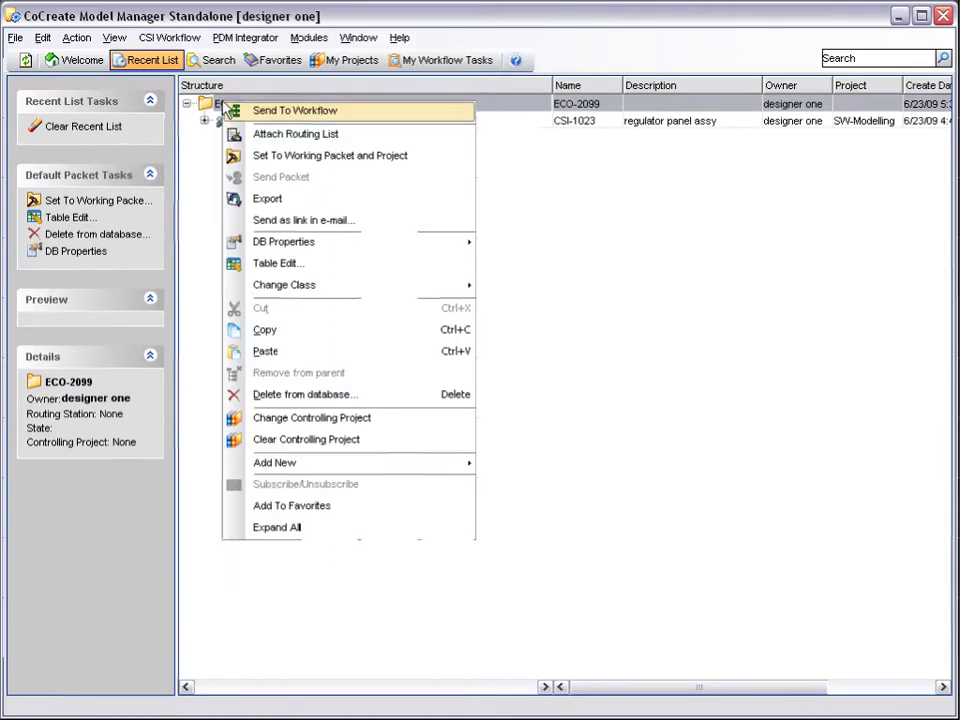
{"action": "left_click", "coordinate": [298, 112]}
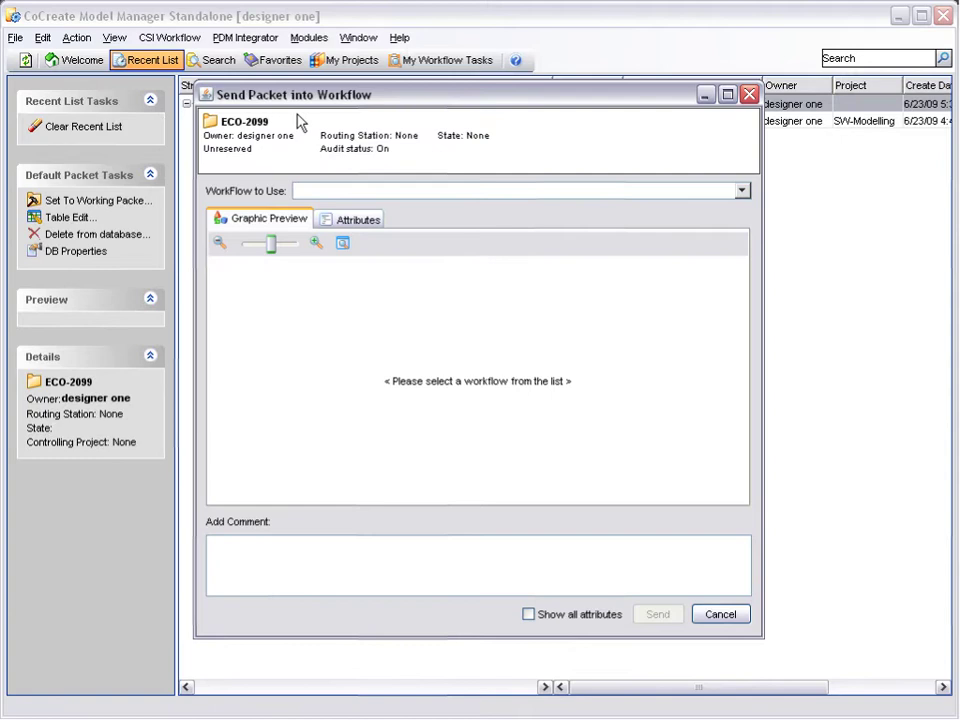
{"action": "double_click", "coordinate": [436, 95]}
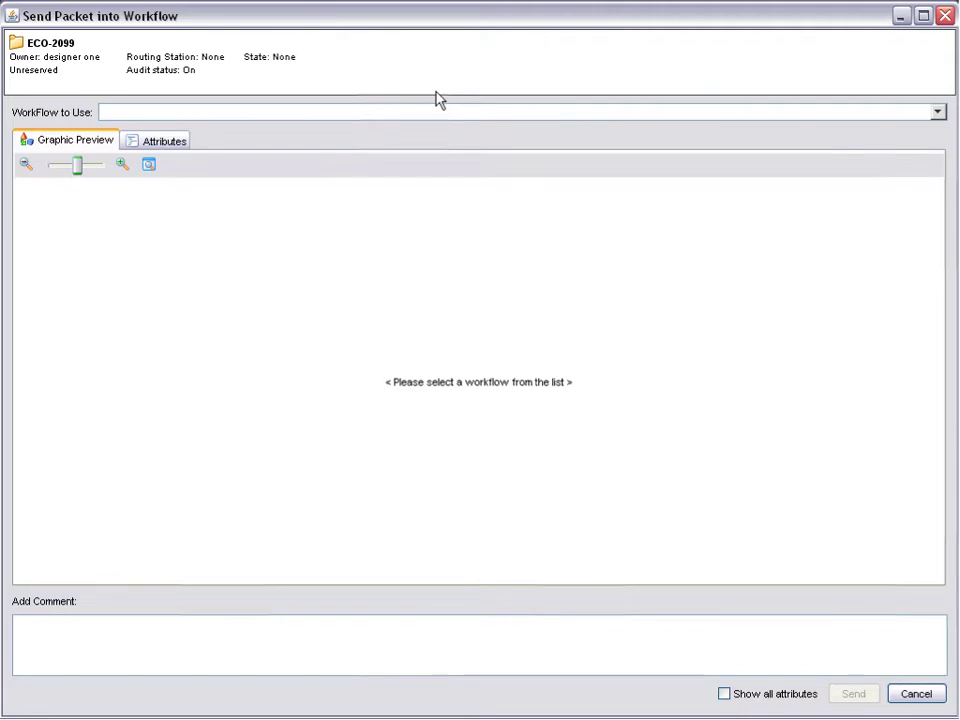
{"action": "left_click", "coordinate": [937, 112]}
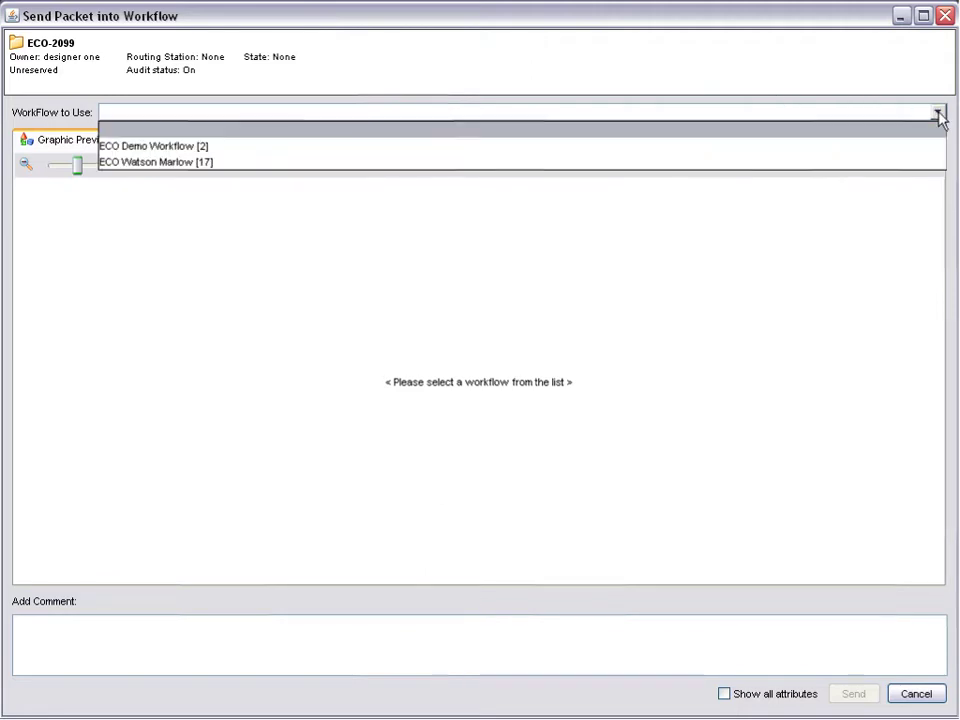
{"action": "left_click", "coordinate": [834, 165]}
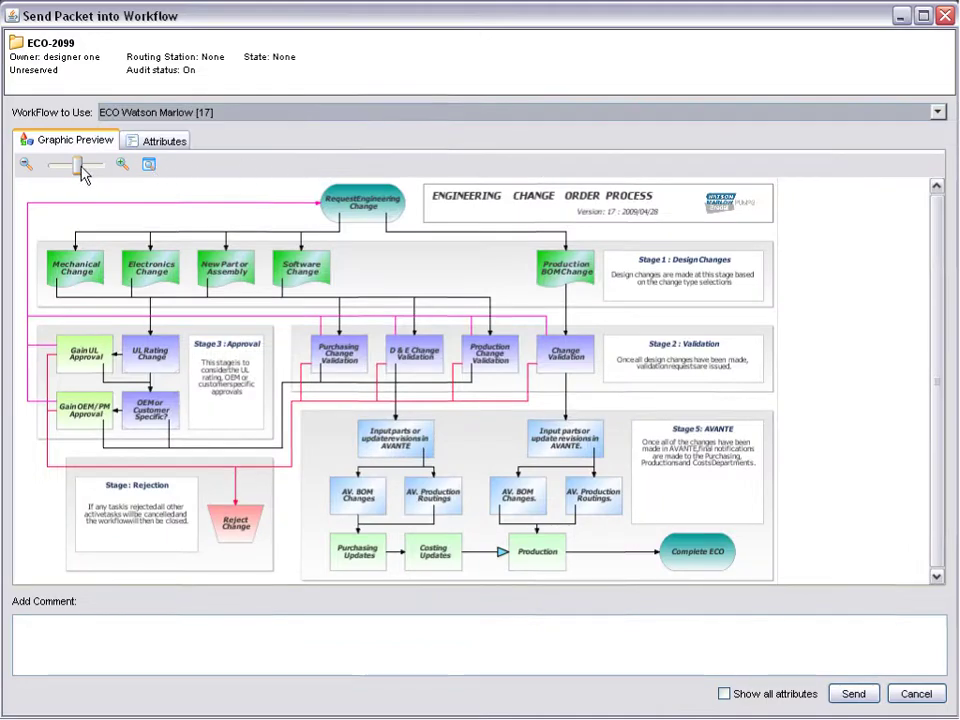
{"action": "left_click_drag", "start_coordinate": [83, 173], "coordinate": [88, 174]}
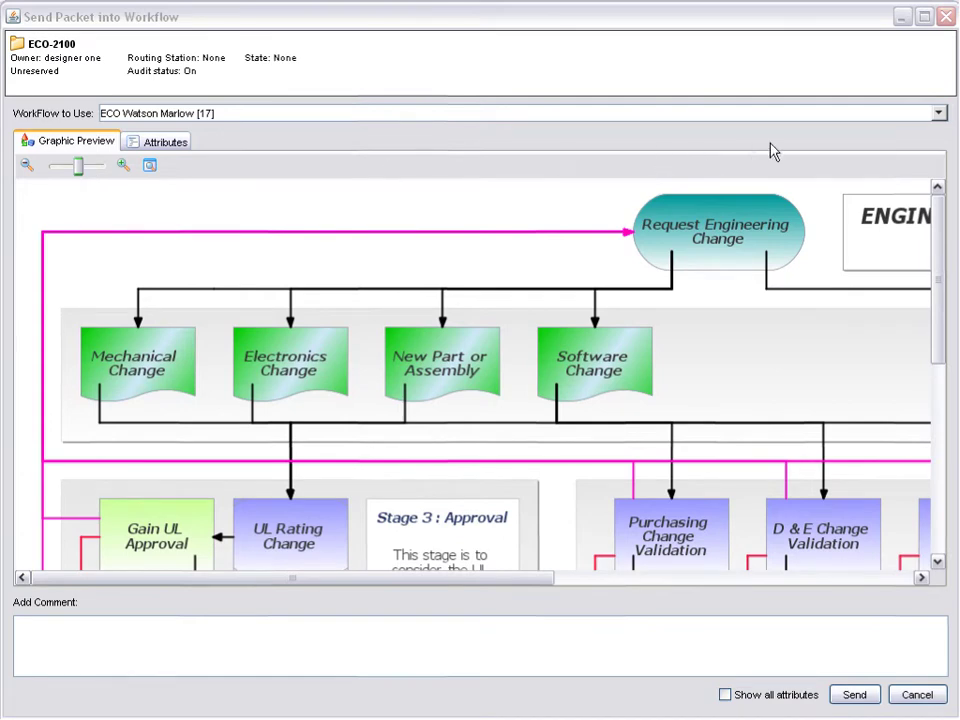
{"action": "left_click", "coordinate": [865, 116]}
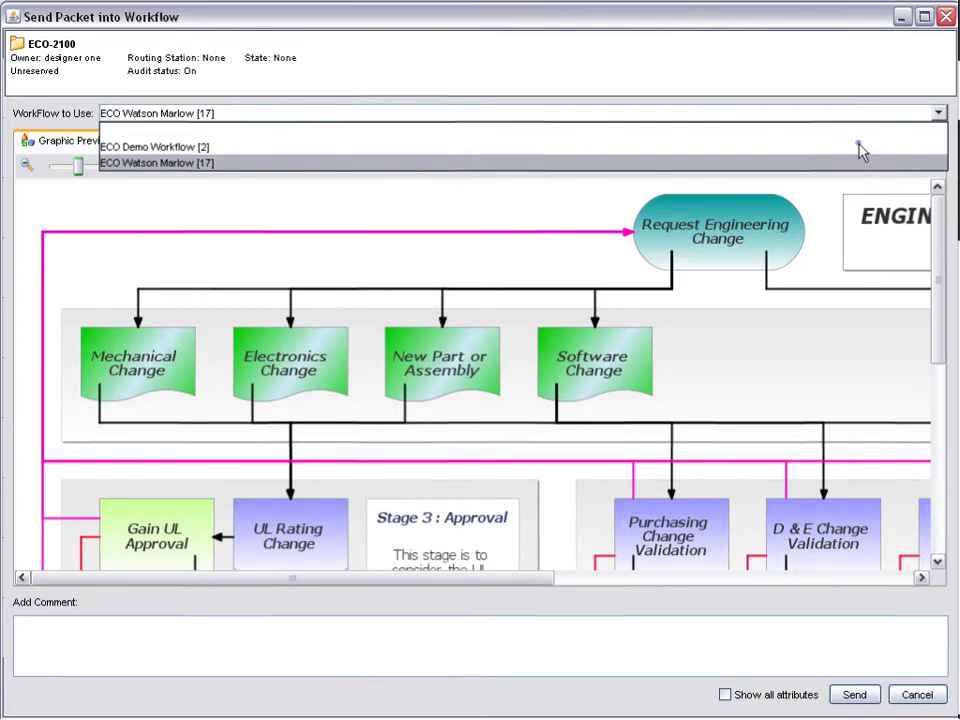
{"action": "left_click", "coordinate": [862, 148]}
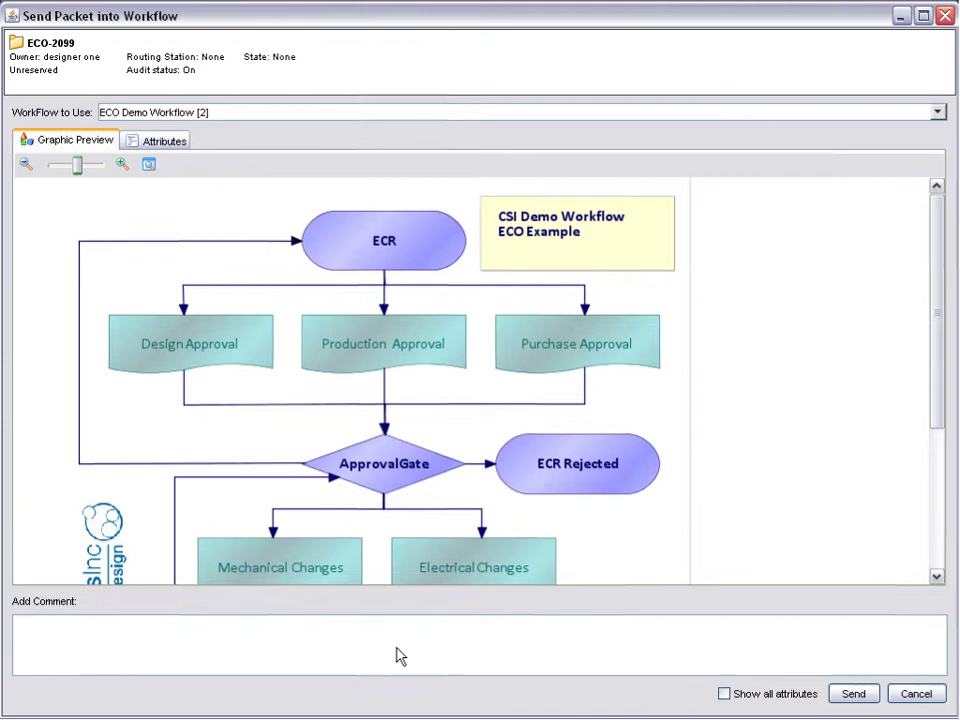
{"action": "left_click", "coordinate": [398, 655]}
{"action": "type", "text": "Assign packet and in"}
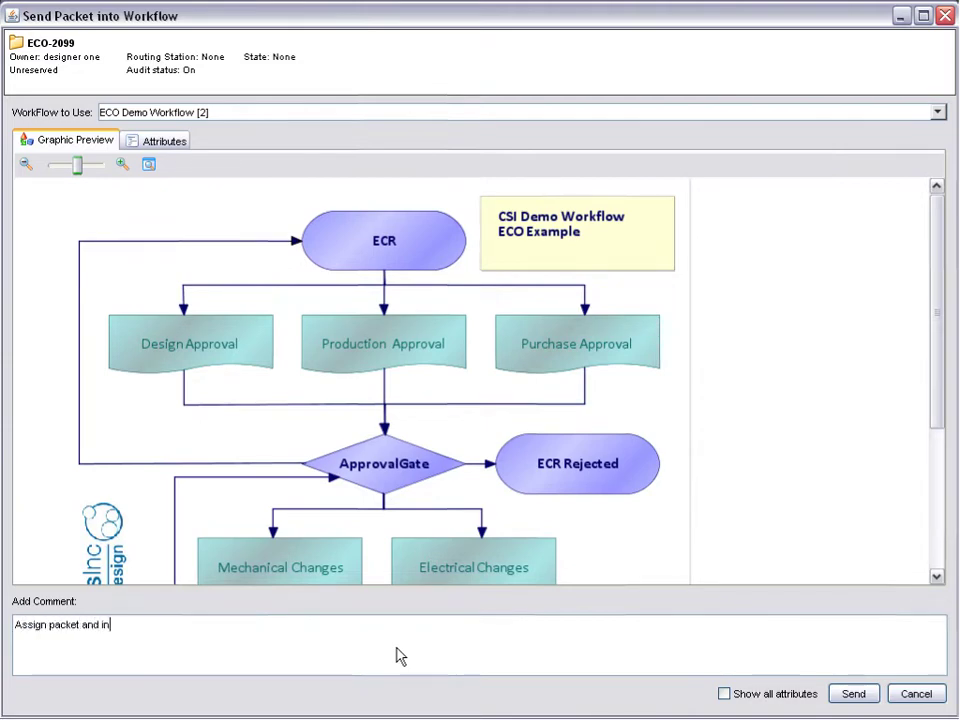
{"action": "type", "text": "itiate workflow"}
{"action": "left_click", "coordinate": [858, 693]}
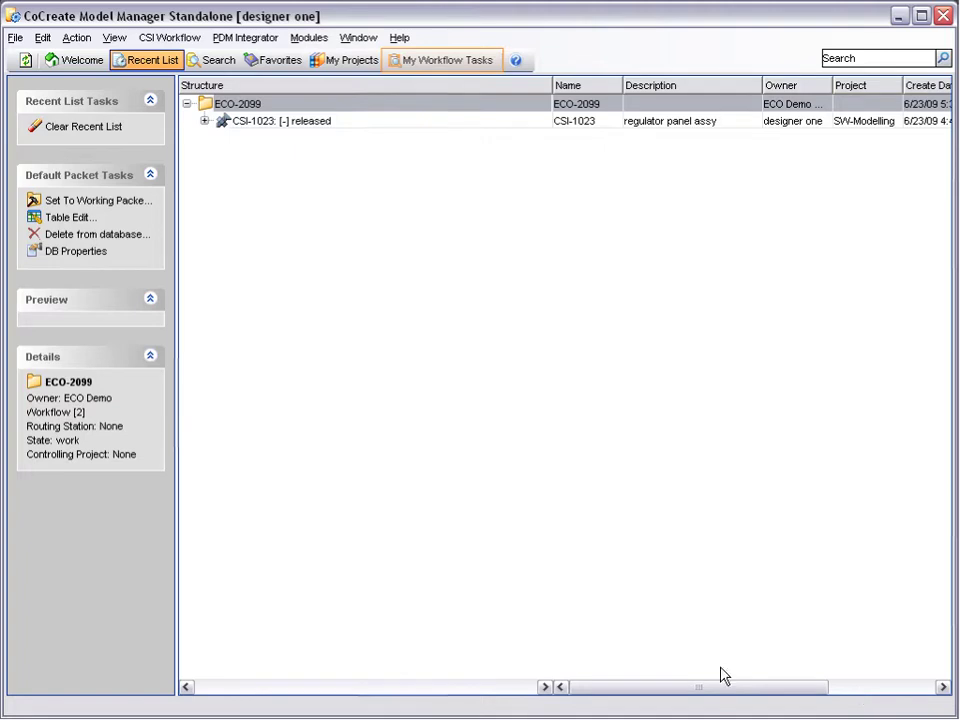
- Show My Workflow Tasks with the ECR task expanded to reveal packet ECO-2099
{"action": "left_click", "coordinate": [446, 62]}
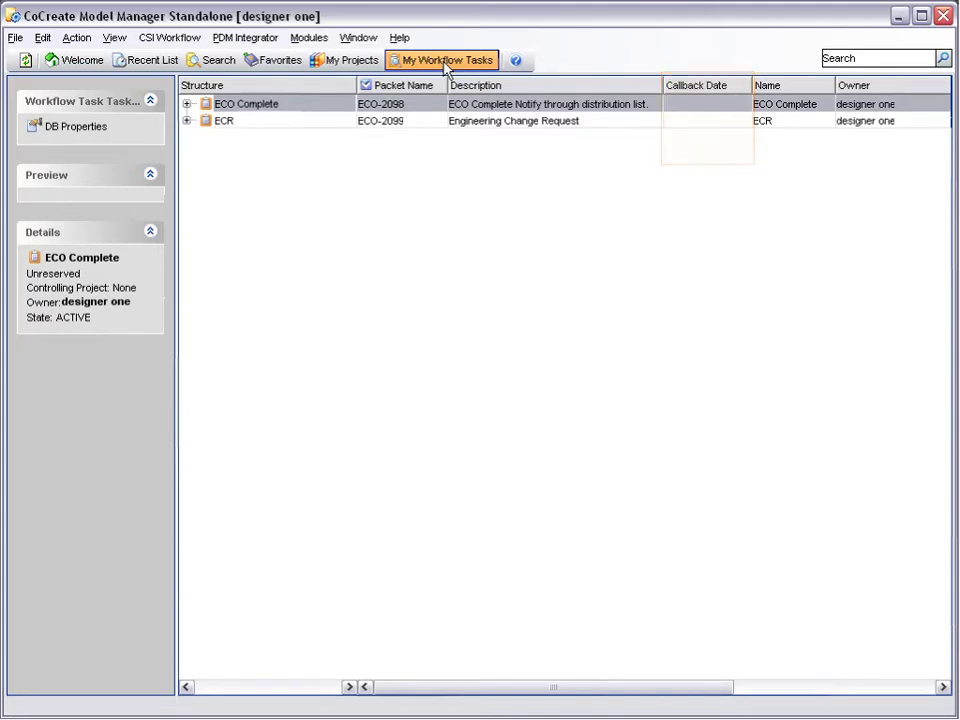
{"action": "left_click", "coordinate": [187, 121]}
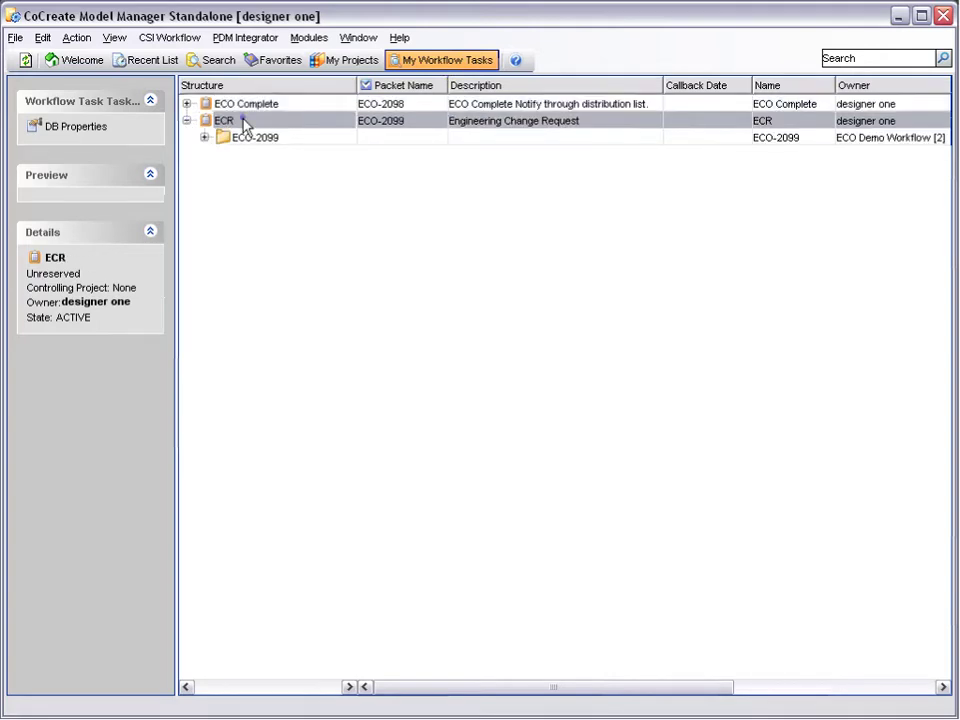
- Open the ECR task, zoom its workflow diagram, and start completing it via Seek Approval
{"action": "double_click", "coordinate": [243, 122]}
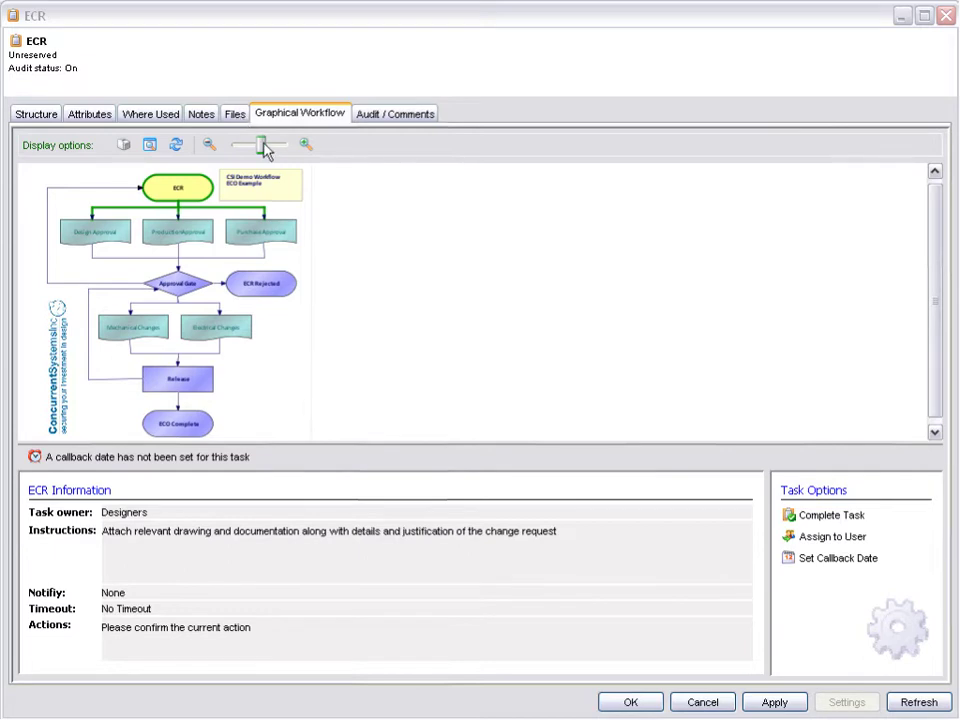
{"action": "left_click_drag", "start_coordinate": [260, 145], "coordinate": [268, 148]}
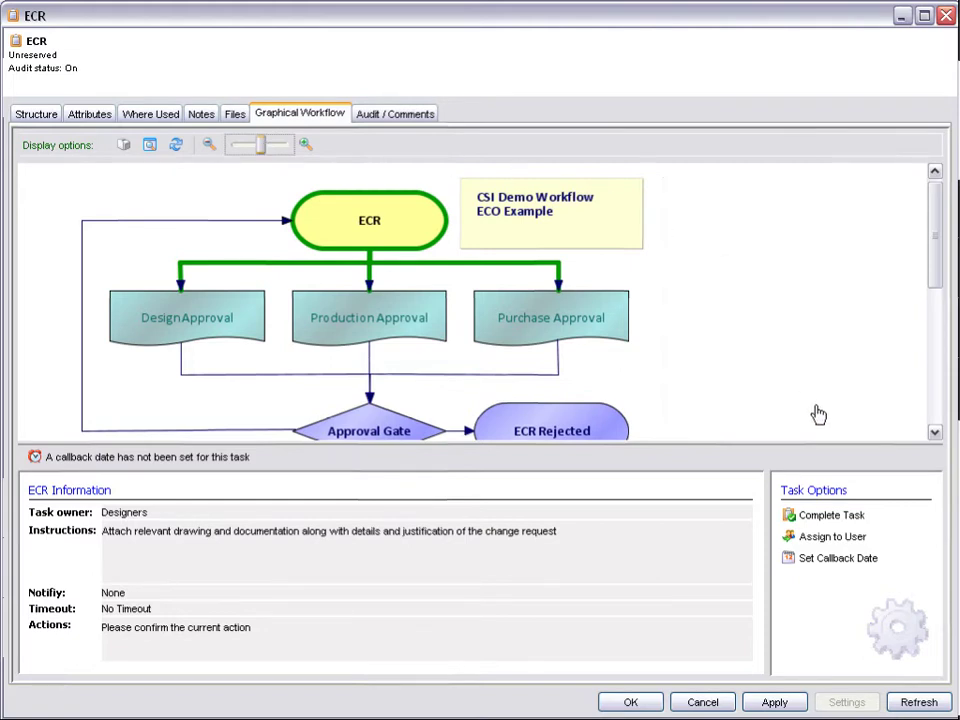
{"action": "left_click", "coordinate": [830, 517]}
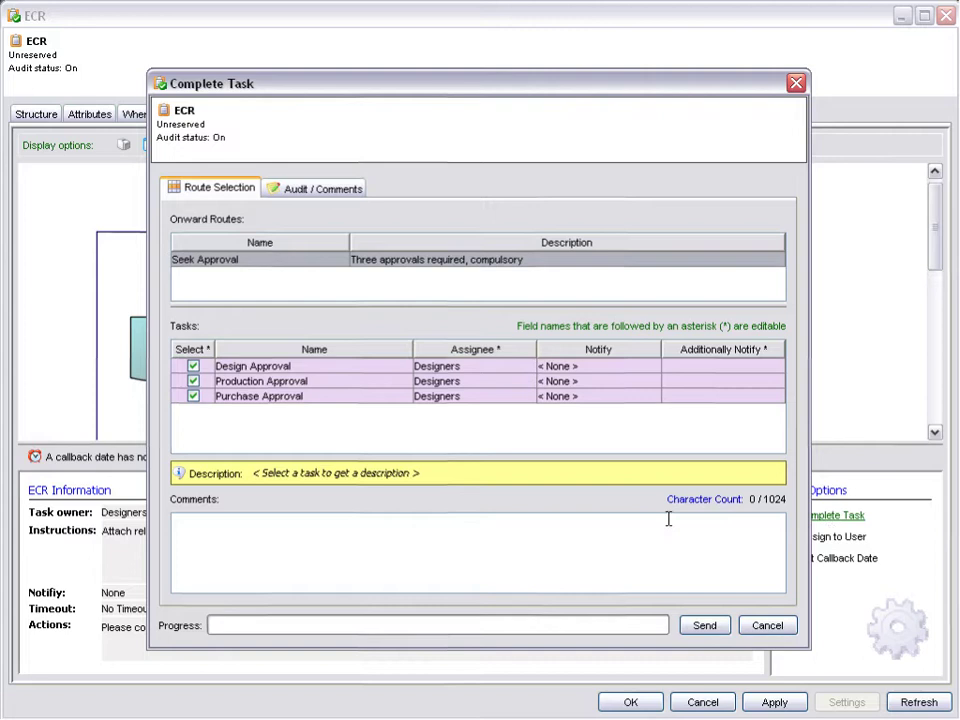
- Complete the ECR with the comment 'Cost reduction identified / removal of redundant valve bracket', sending it for approval
{"action": "left_click", "coordinate": [472, 548]}
{"action": "type", "text": "Cost reducti"}
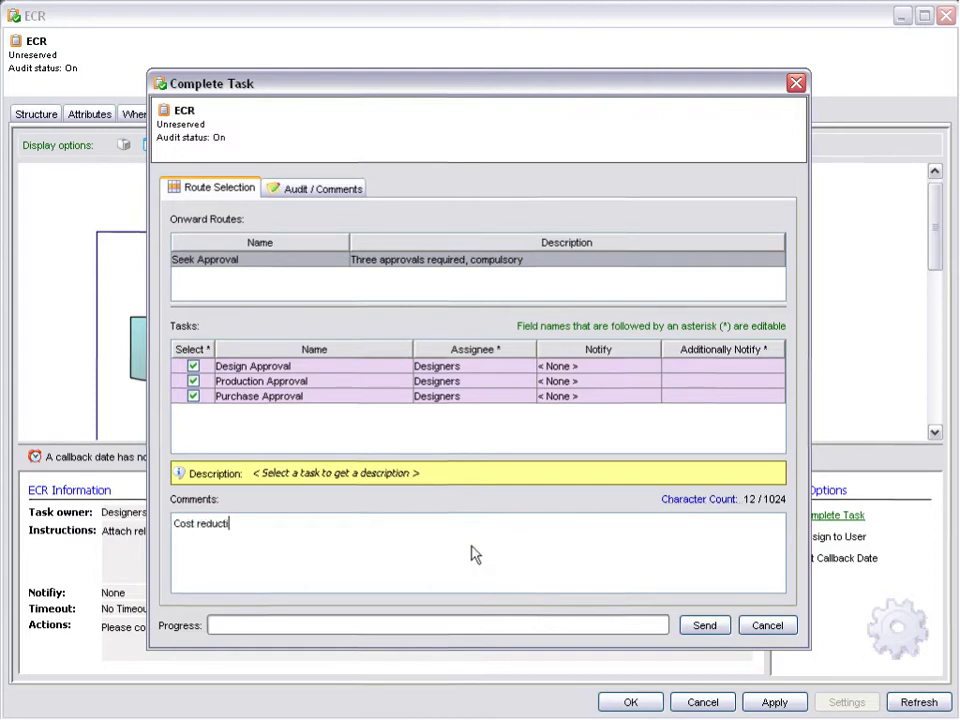
{"action": "type", "text": "on identified"}
{"action": "key", "text": "Return"}
{"action": "type", "text": "remo"}
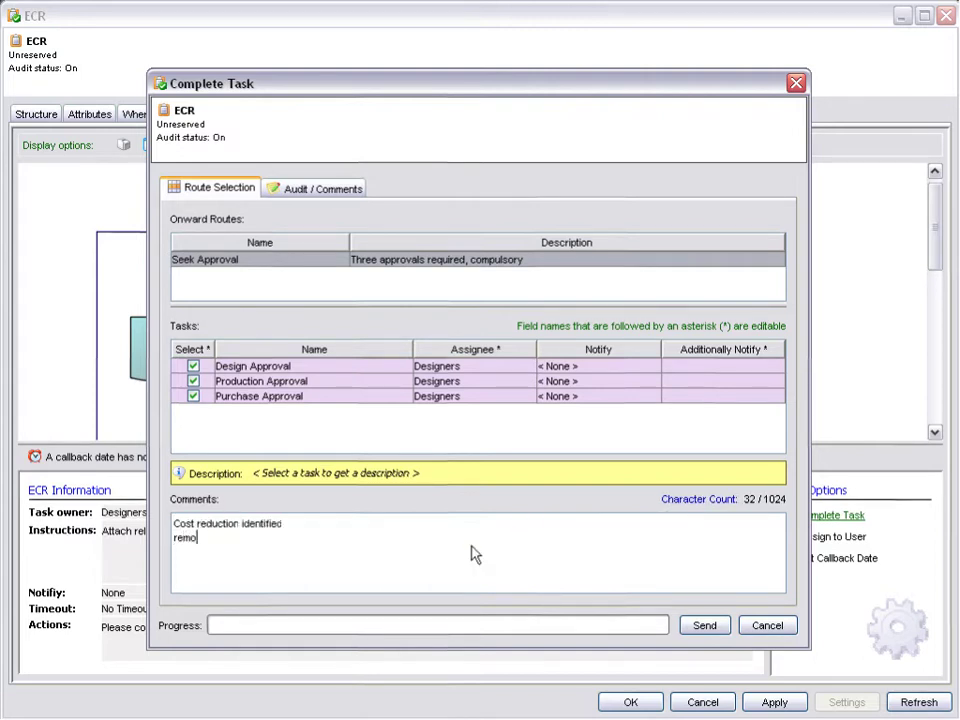
{"action": "type", "text": "val of redundant val"}
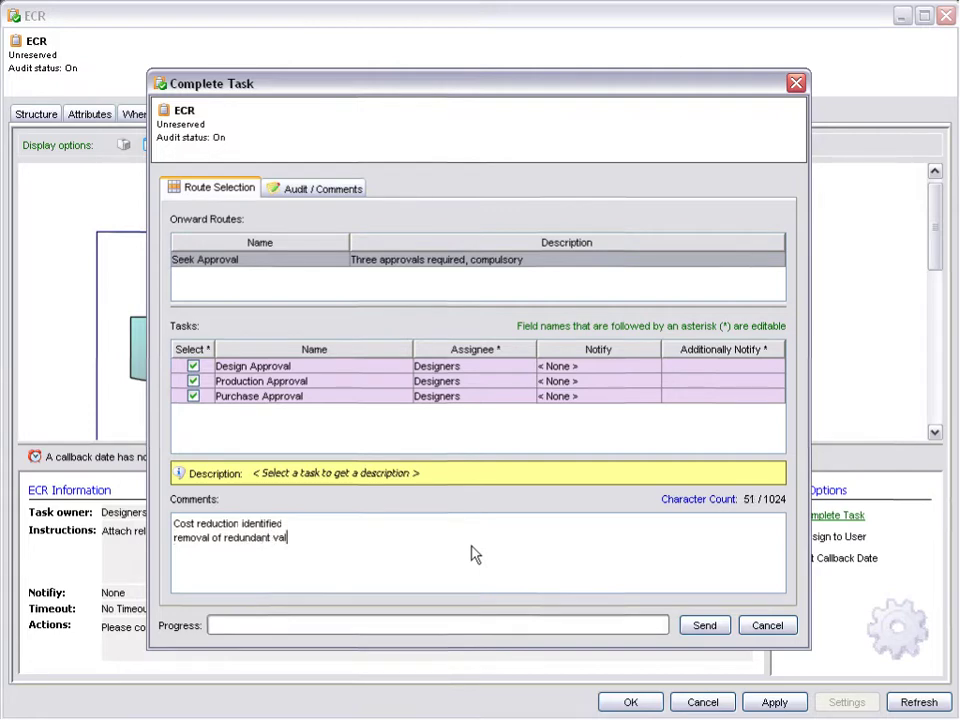
{"action": "type", "text": "ve bracket"}
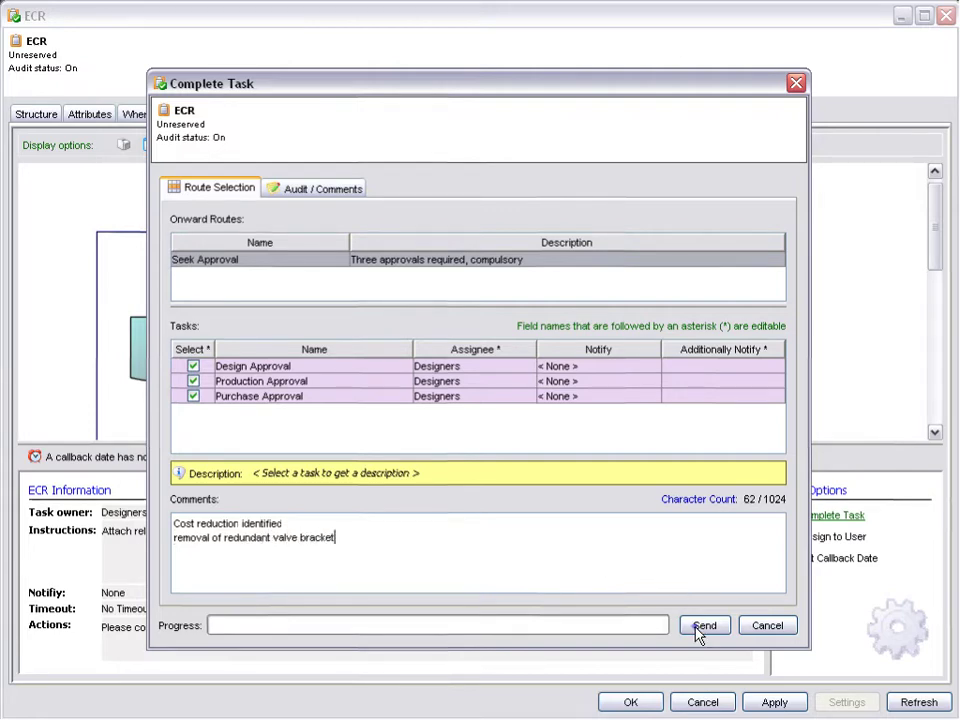
{"action": "left_click", "coordinate": [699, 631]}
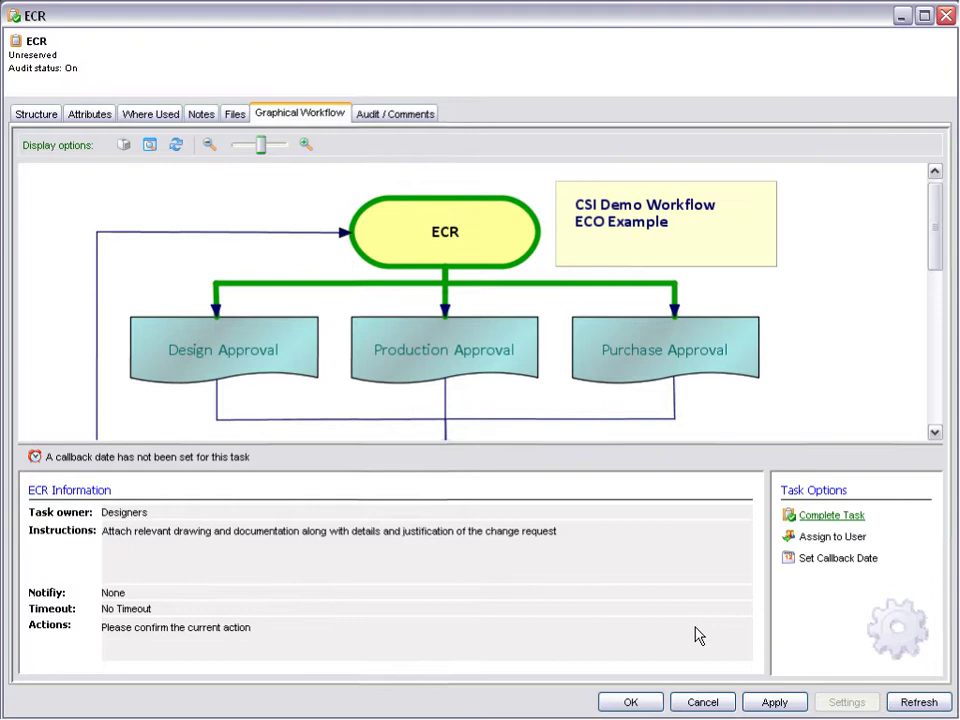
{"action": "left_click", "coordinate": [631, 701]}
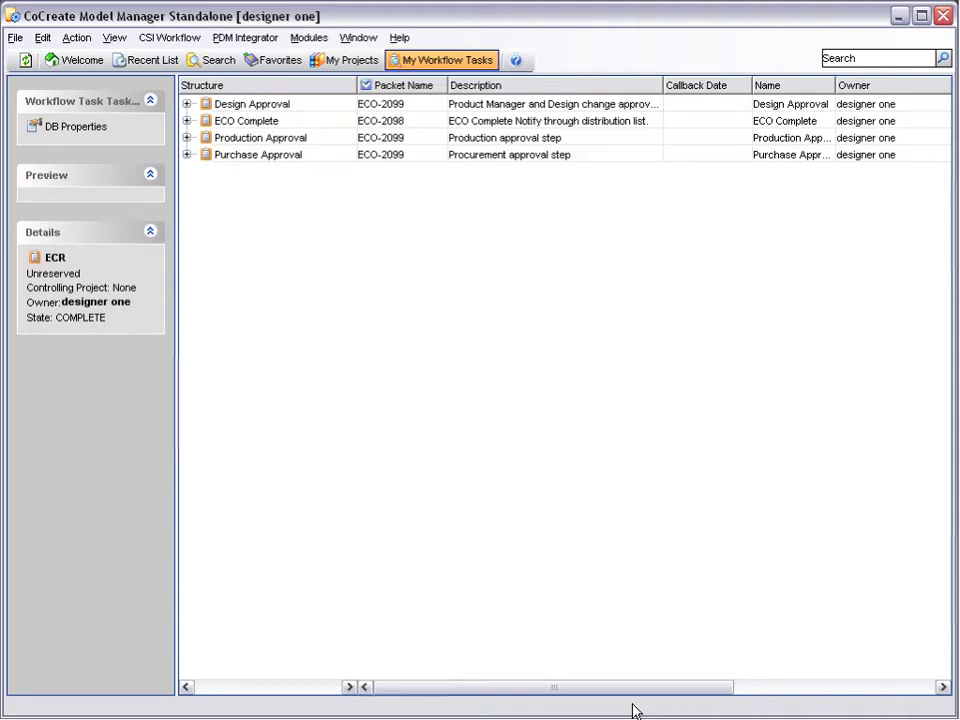
- Open Design Approval, expand its structure to CSI-1023 [1], and view that drawing as a PDF
{"action": "double_click", "coordinate": [238, 104]}
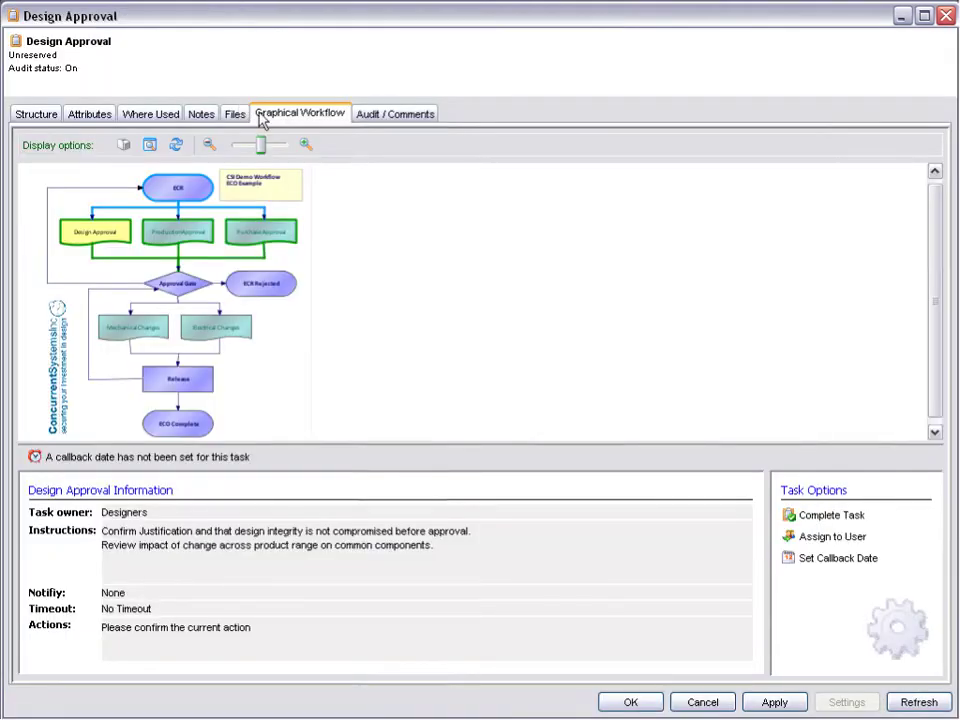
{"action": "left_click_drag", "start_coordinate": [266, 144], "coordinate": [268, 147]}
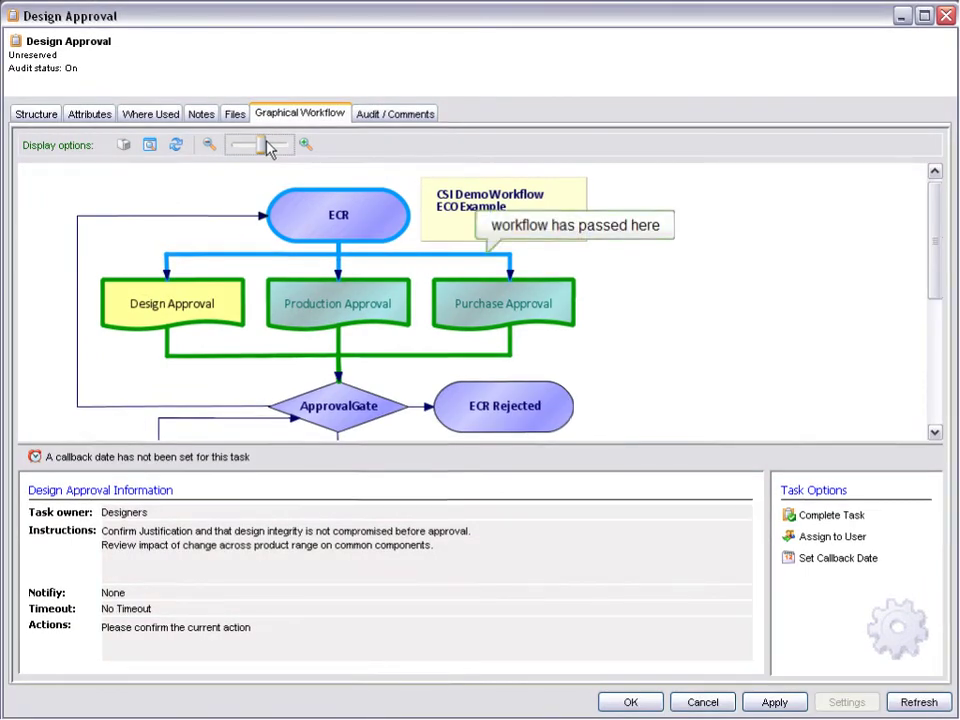
{"action": "left_click", "coordinate": [37, 118]}
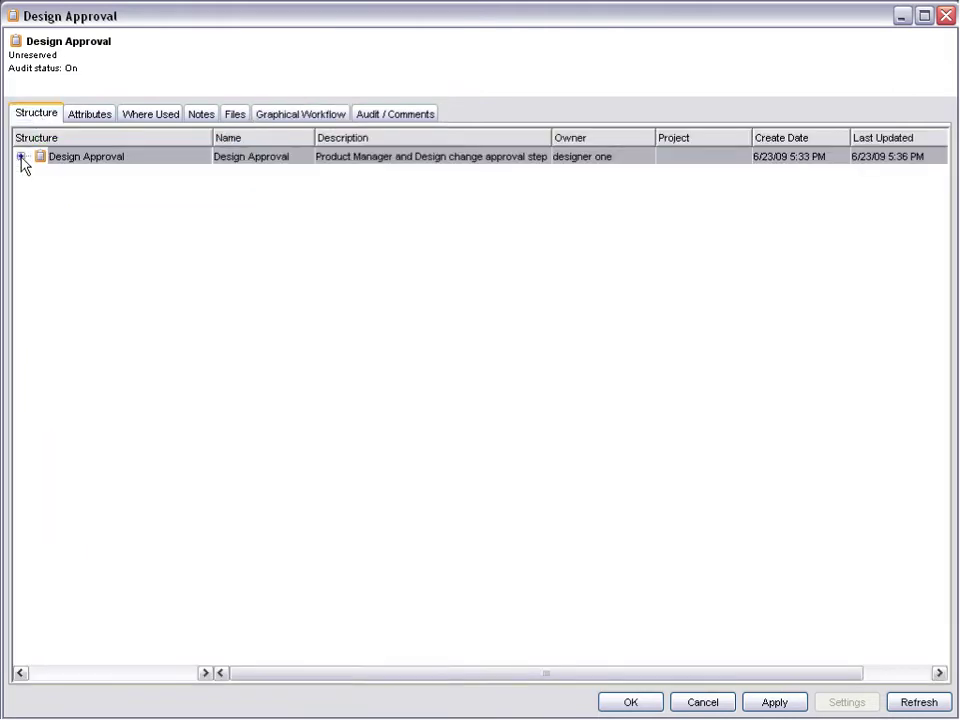
{"action": "left_click", "coordinate": [21, 156]}
{"action": "left_click", "coordinate": [39, 174]}
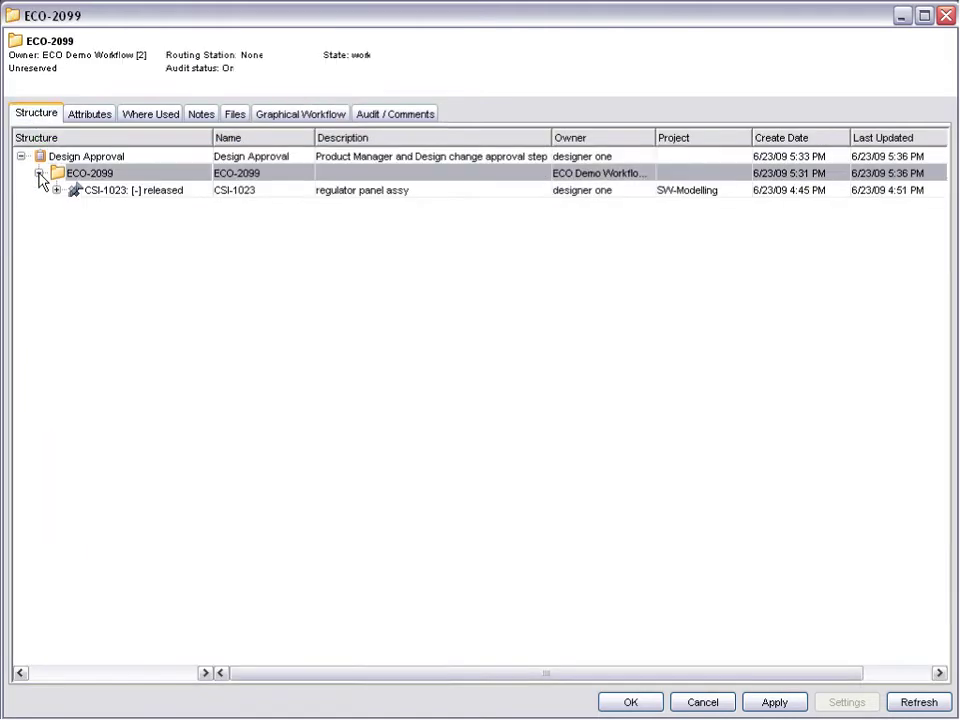
{"action": "left_click", "coordinate": [56, 191]}
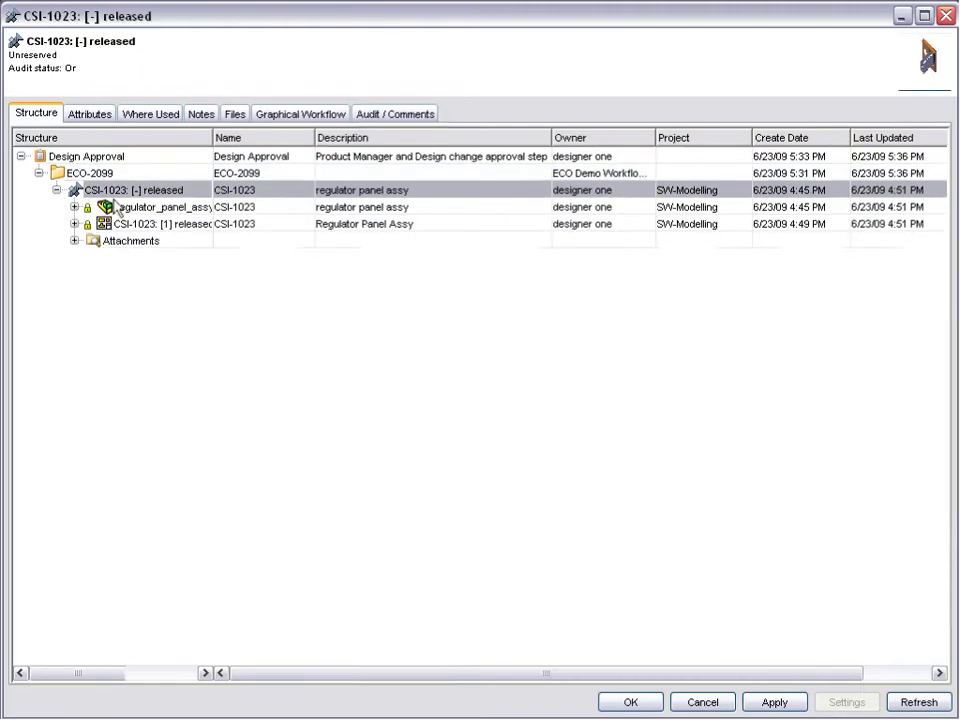
{"action": "right_click", "coordinate": [127, 224]}
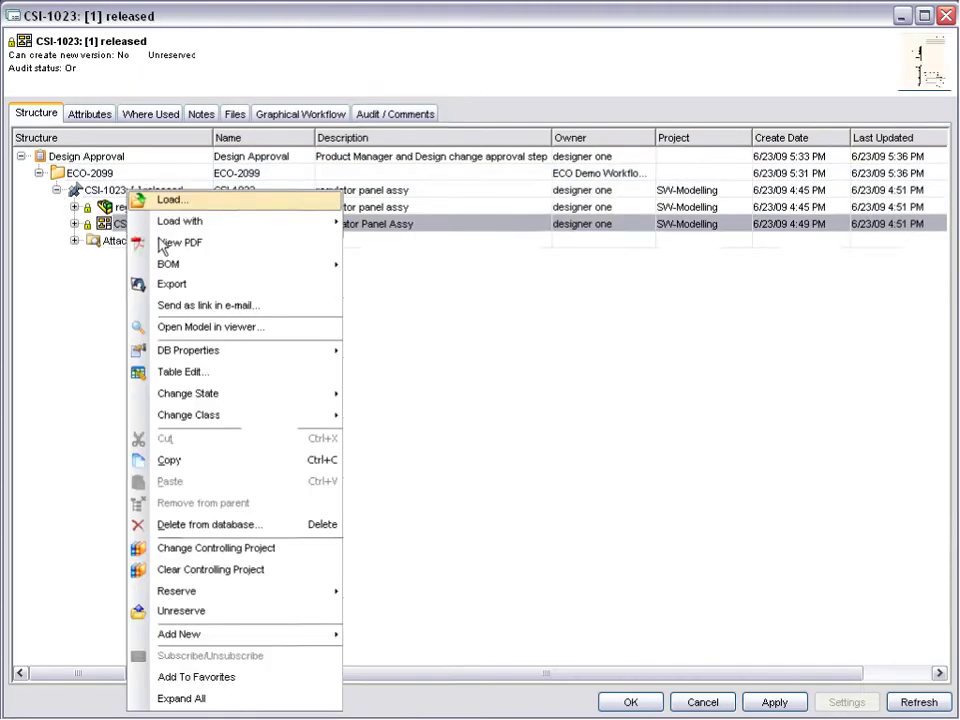
{"action": "left_click", "coordinate": [163, 242]}
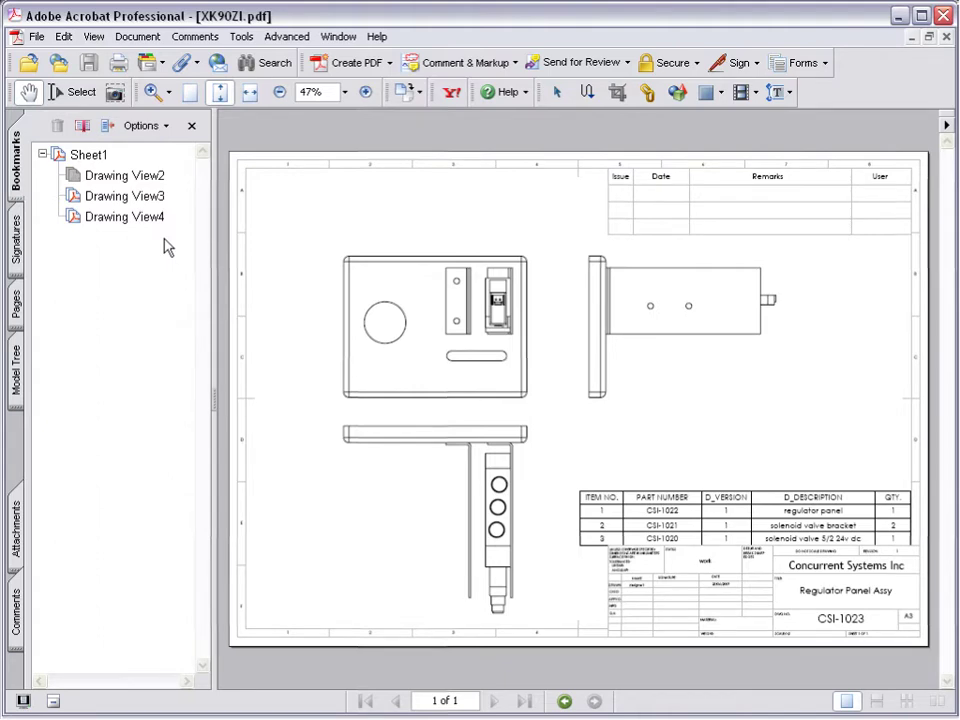
{"action": "left_click", "coordinate": [943, 16]}
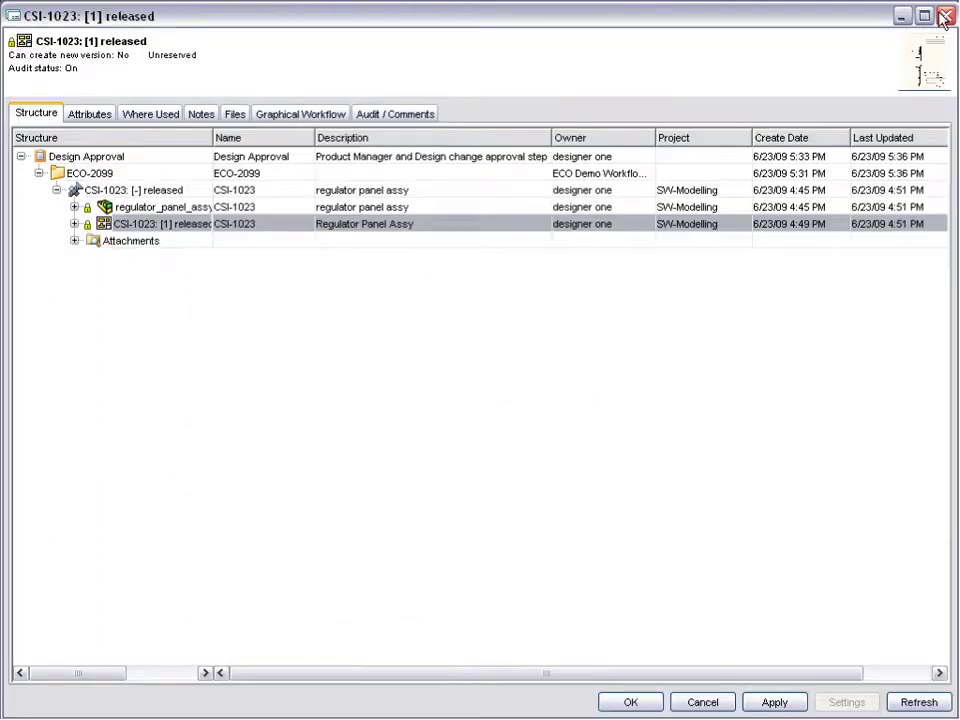
- Complete Design Approval with the comment 'No foreseen plans frr additional valve, removal approved'
{"action": "left_click", "coordinate": [318, 117]}
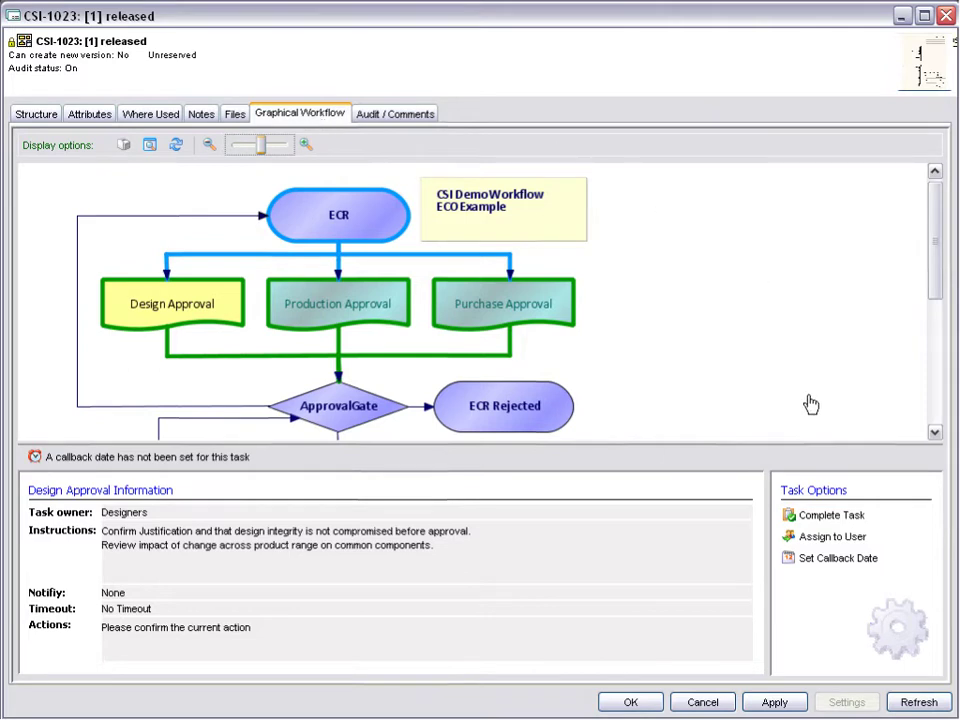
{"action": "left_click", "coordinate": [818, 515]}
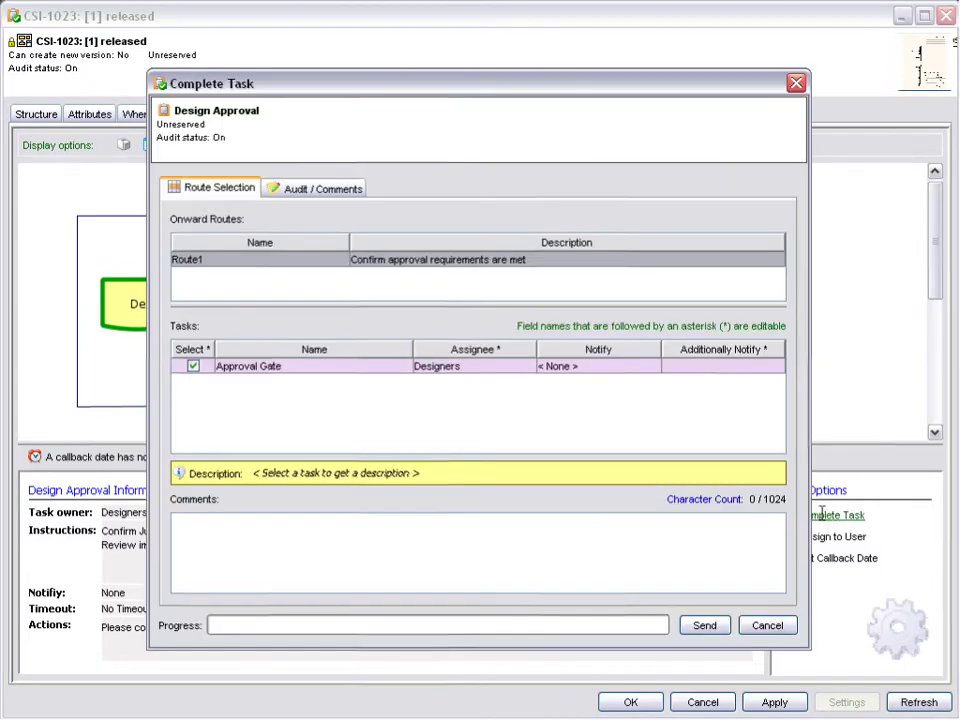
{"action": "left_click", "coordinate": [450, 531]}
{"action": "type", "text": "No foreseen plans fr"}
{"action": "type", "text": "r"}
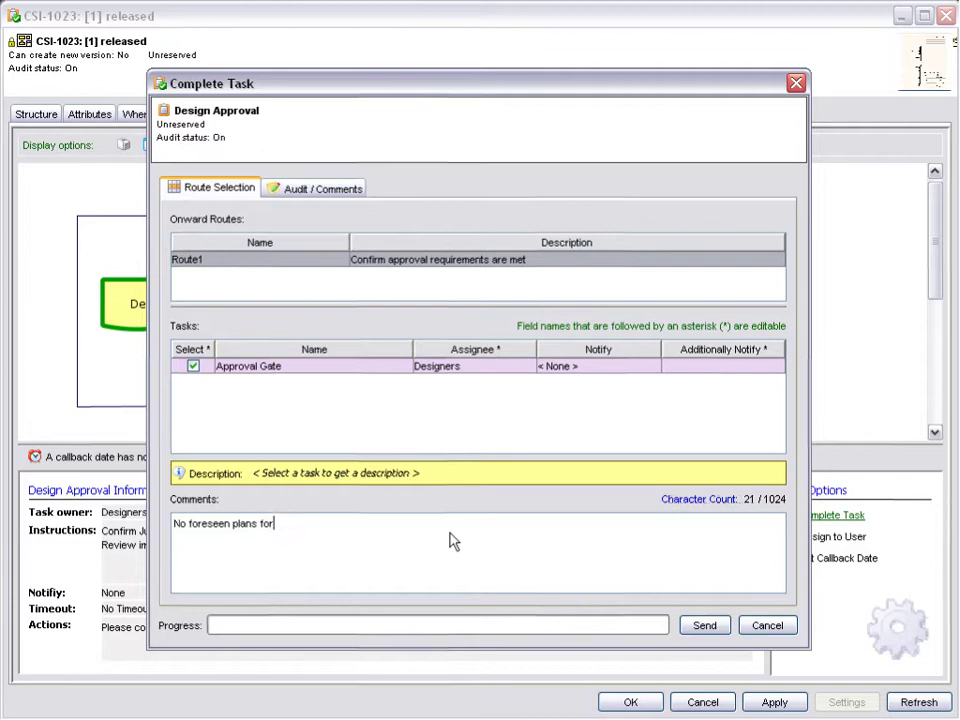
{"action": "type", "text": " additional valve, removal approved"}
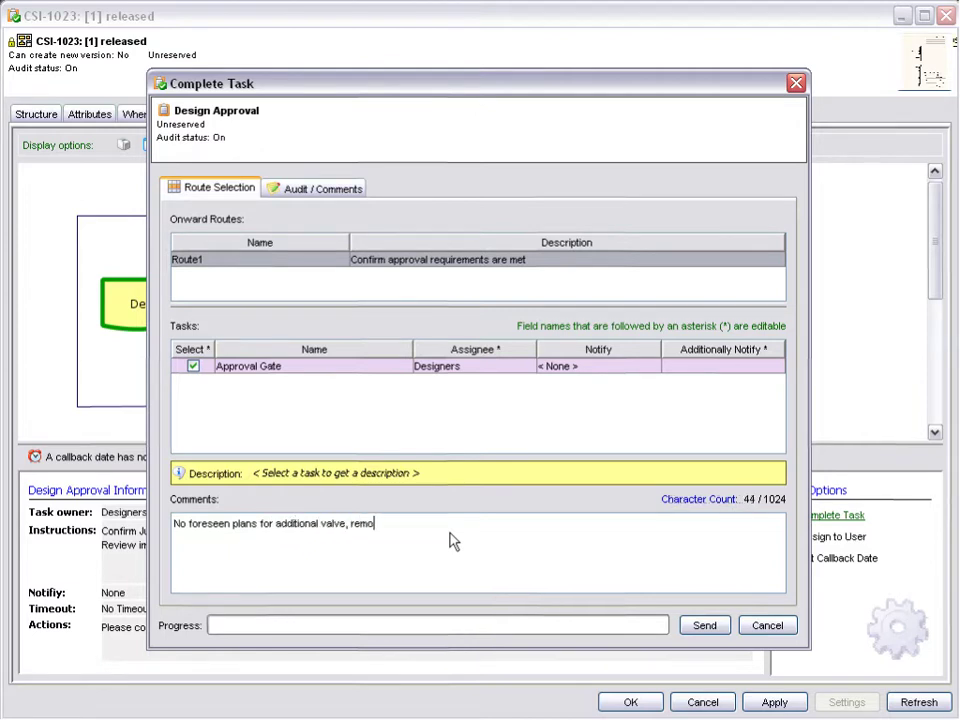
{"action": "left_click", "coordinate": [705, 626]}
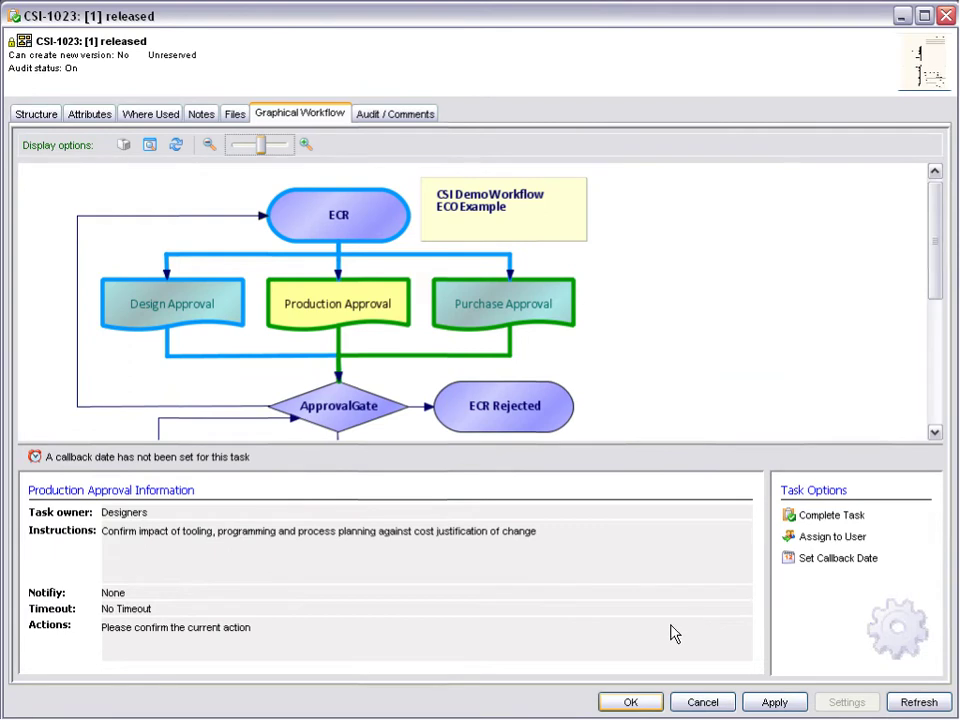
- Complete the Production Approval task with the comment 'Approved - please proceed'
{"action": "left_click", "coordinate": [634, 702]}
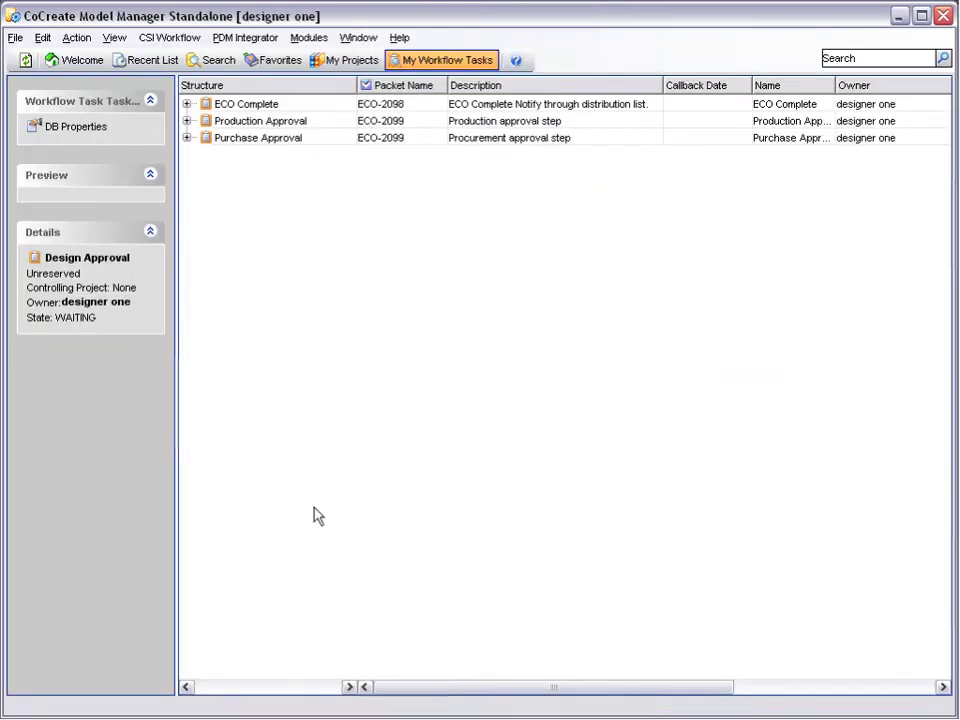
{"action": "right_click", "coordinate": [245, 121]}
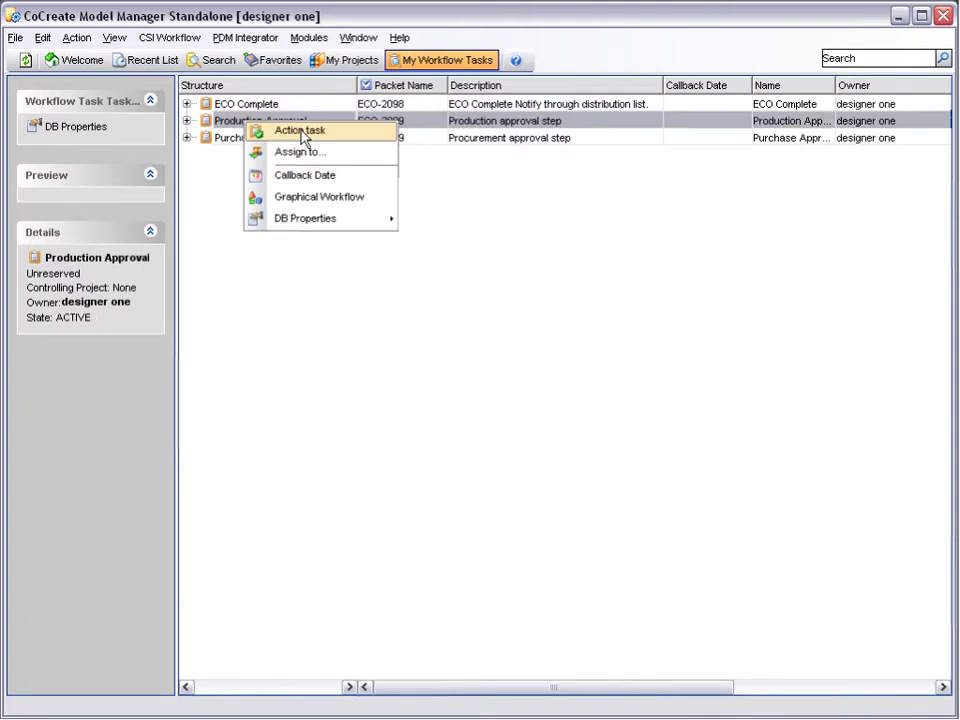
{"action": "left_click", "coordinate": [300, 131]}
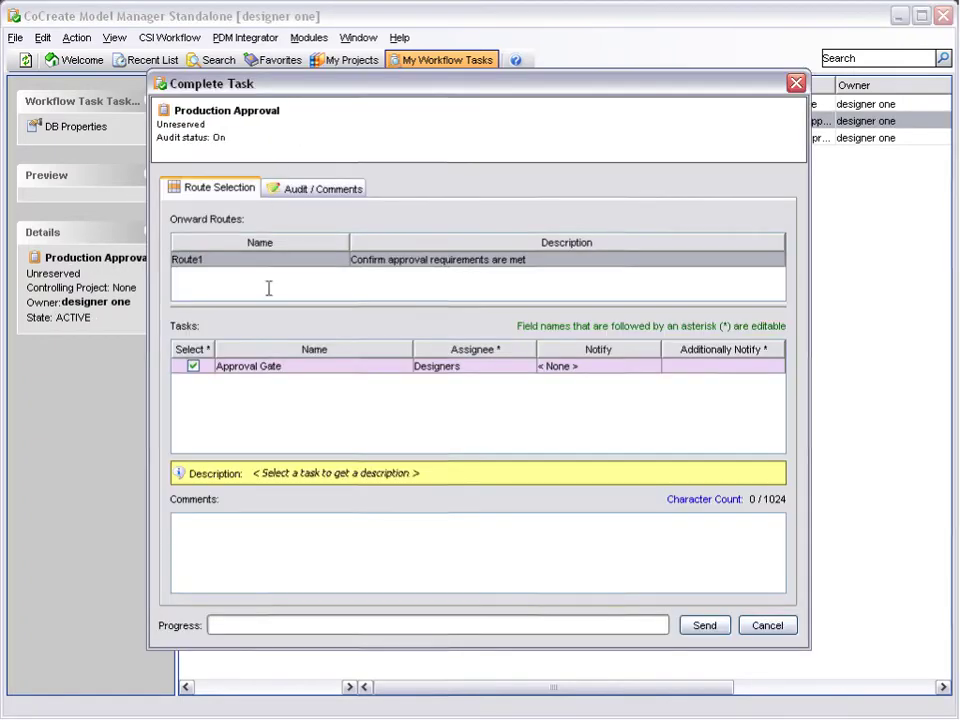
{"action": "left_click", "coordinate": [263, 555]}
{"action": "type", "text": "Approved - please proceed"}
{"action": "left_click", "coordinate": [707, 627]}
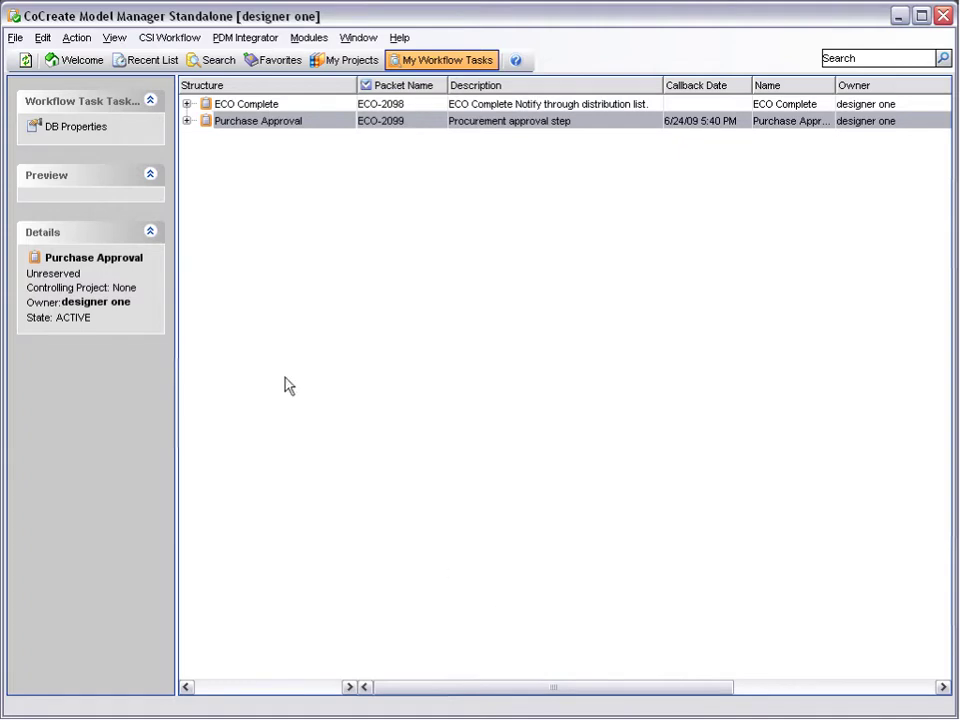
- Set a 24 June callback date on the Purchase Approval task
{"action": "right_click", "coordinate": [252, 121]}
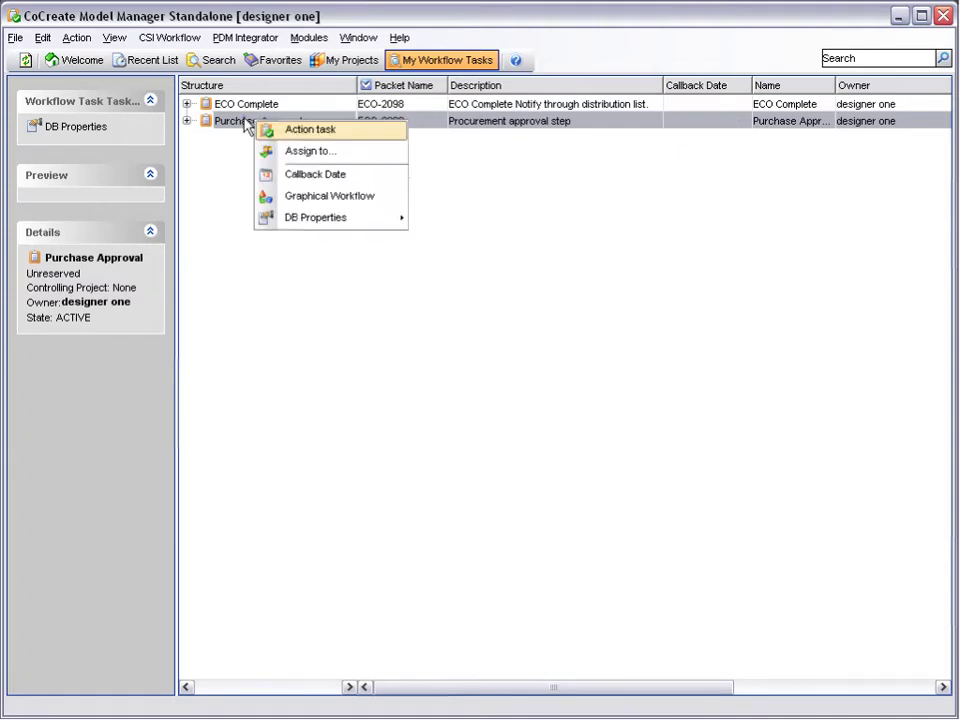
{"action": "left_click", "coordinate": [316, 174]}
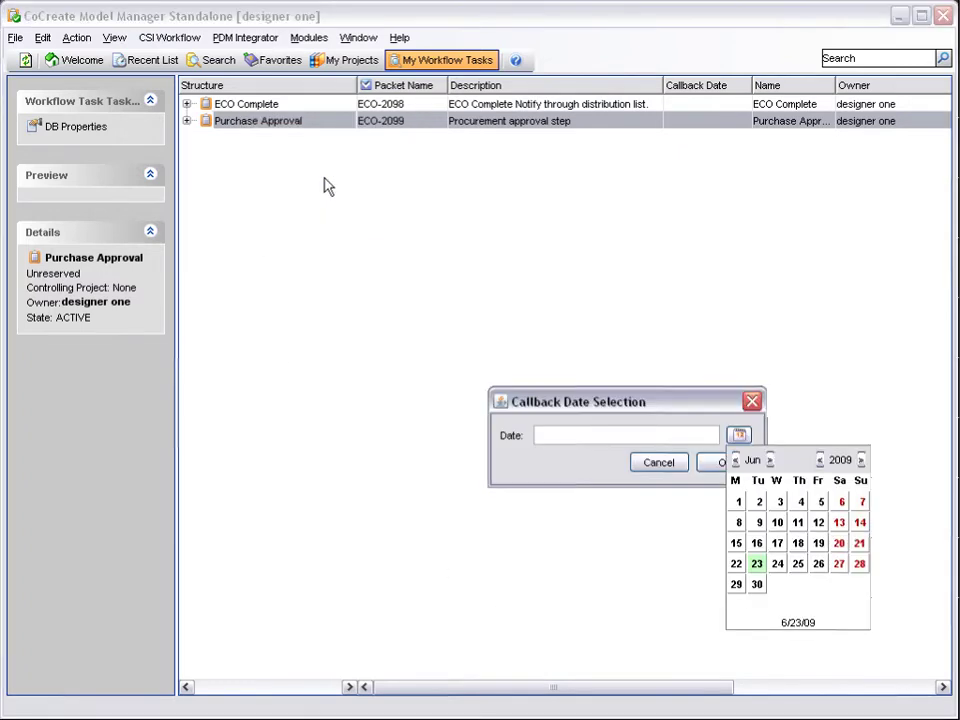
{"action": "left_click", "coordinate": [777, 565]}
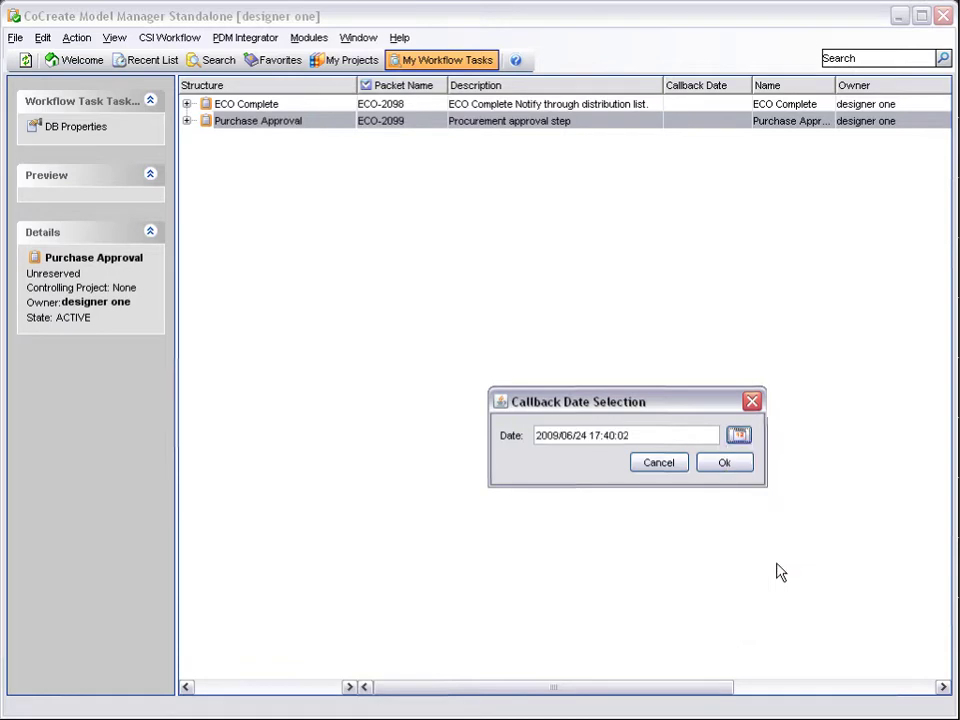
{"action": "left_click", "coordinate": [722, 463]}
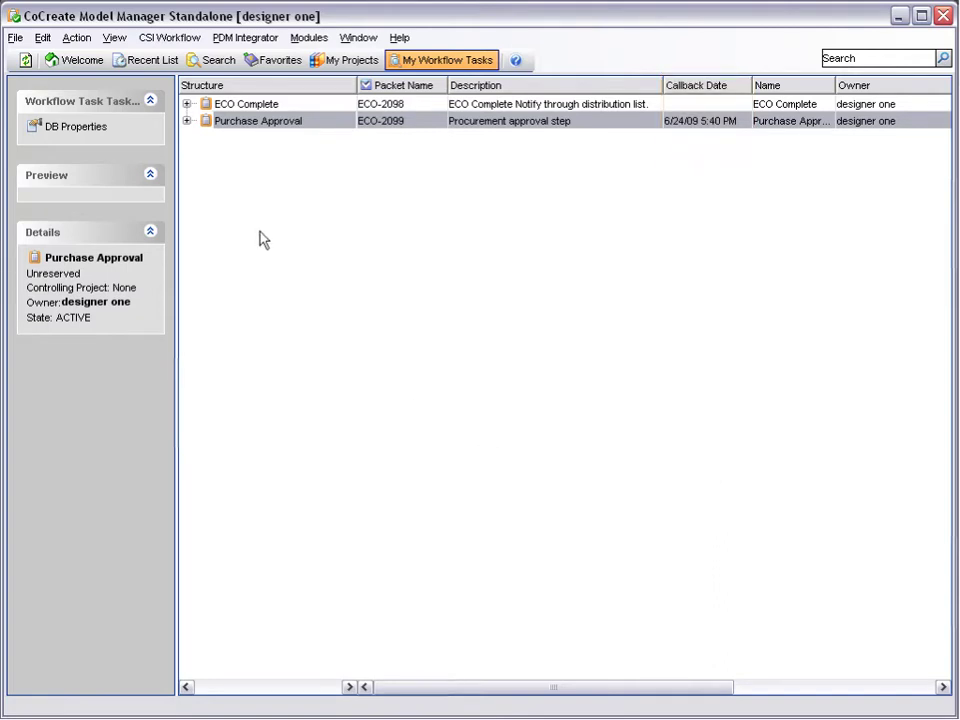
- Complete Purchase Approval with the comment 'Purchase approval granted' and close its window
{"action": "double_click", "coordinate": [247, 121]}
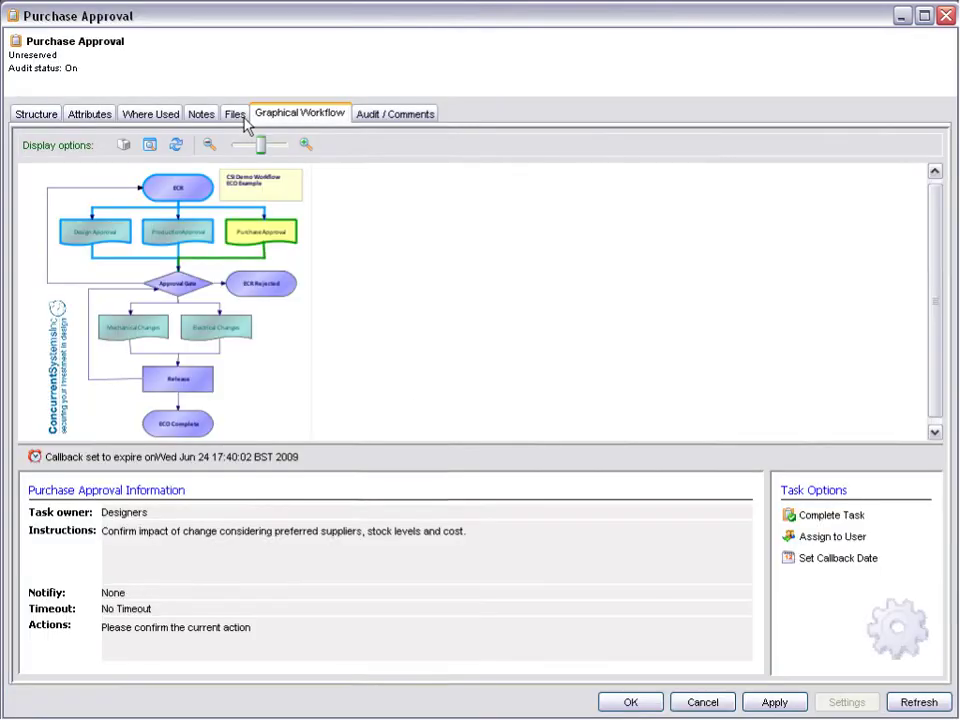
{"action": "left_click", "coordinate": [266, 142]}
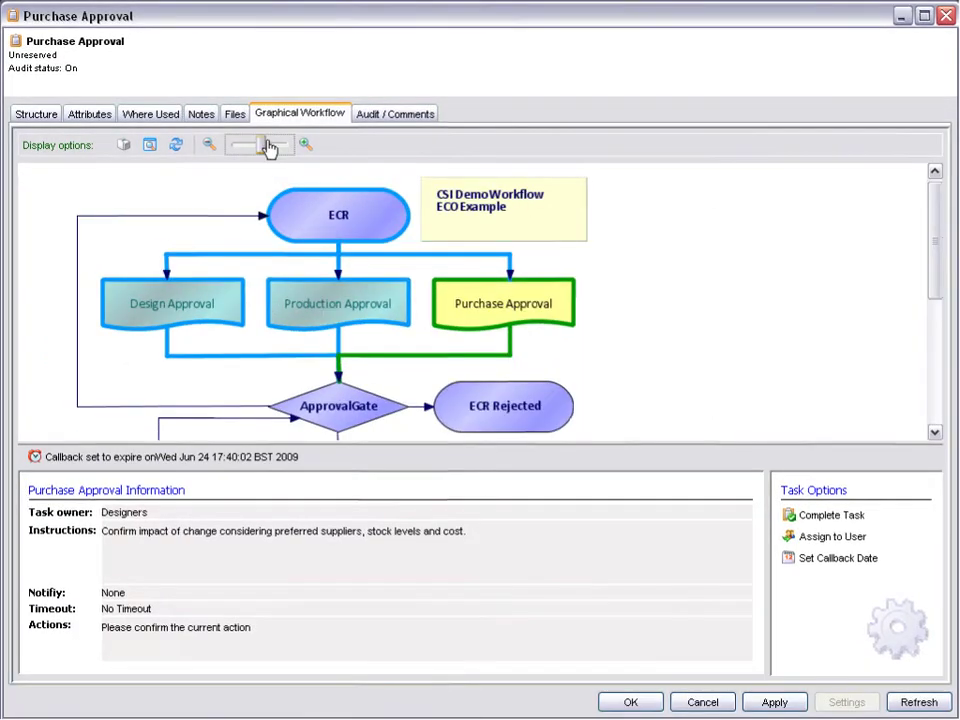
{"action": "left_click", "coordinate": [826, 516]}
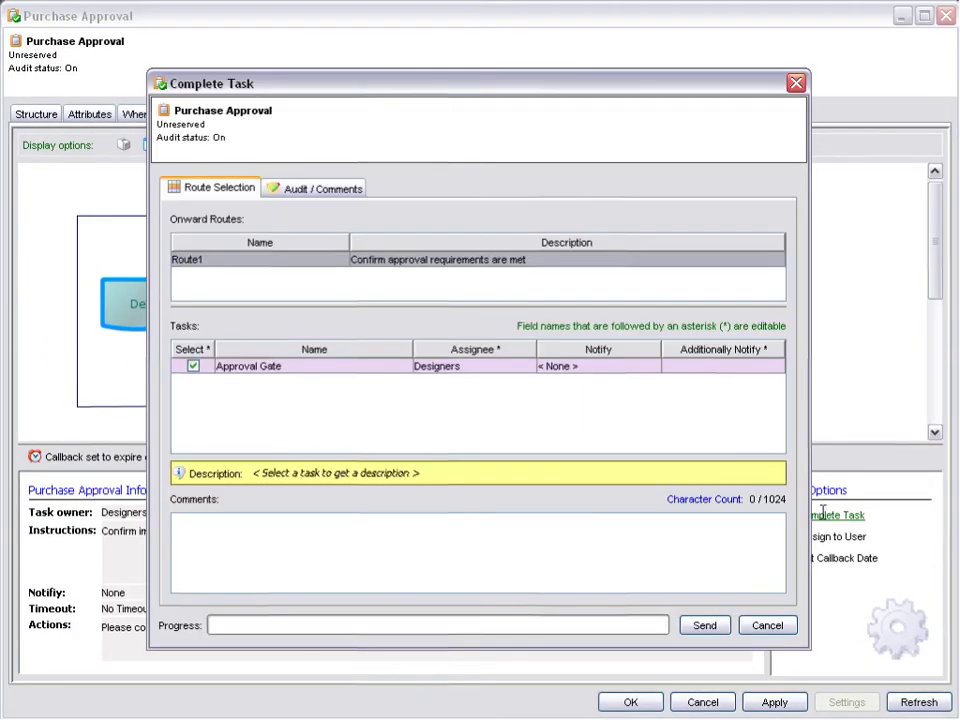
{"action": "left_click", "coordinate": [456, 545]}
{"action": "type", "text": "Purc"}
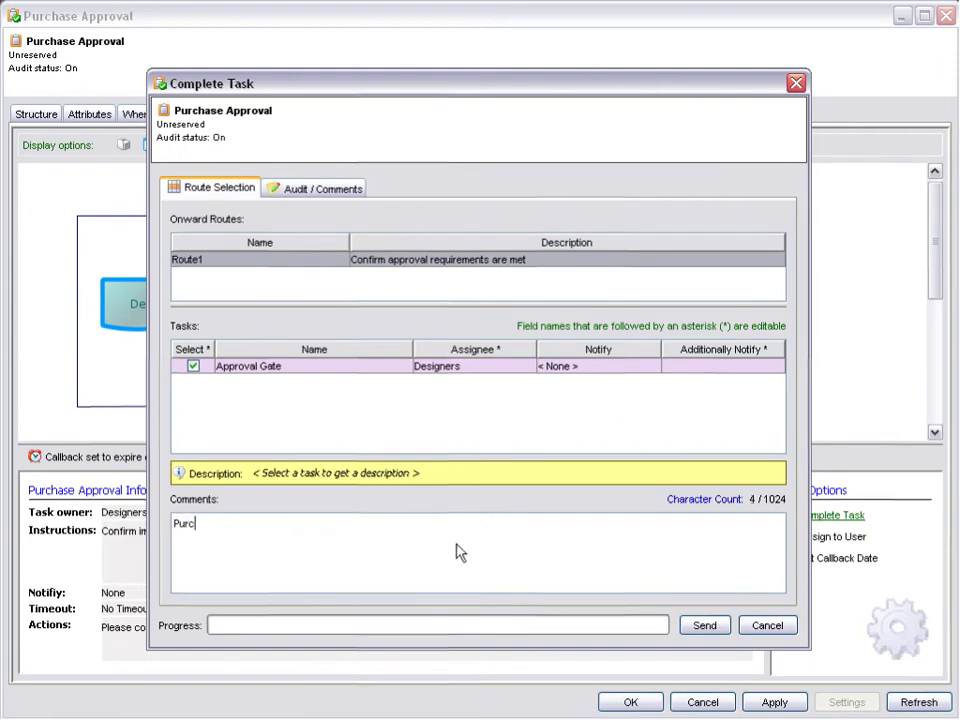
{"action": "type", "text": "hase approval granted"}
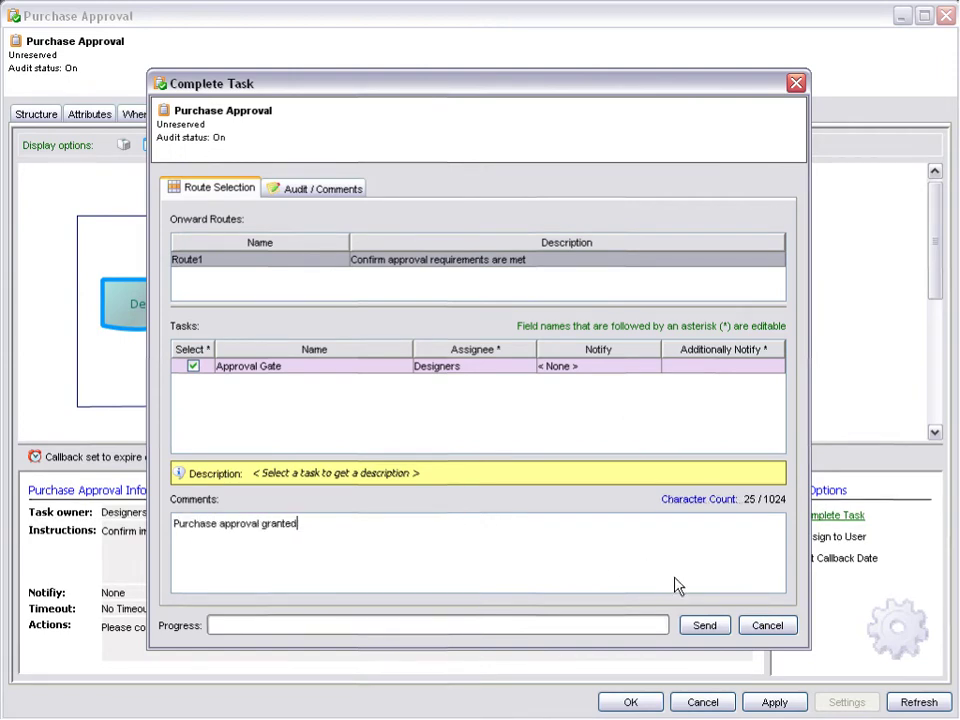
{"action": "left_click", "coordinate": [705, 625]}
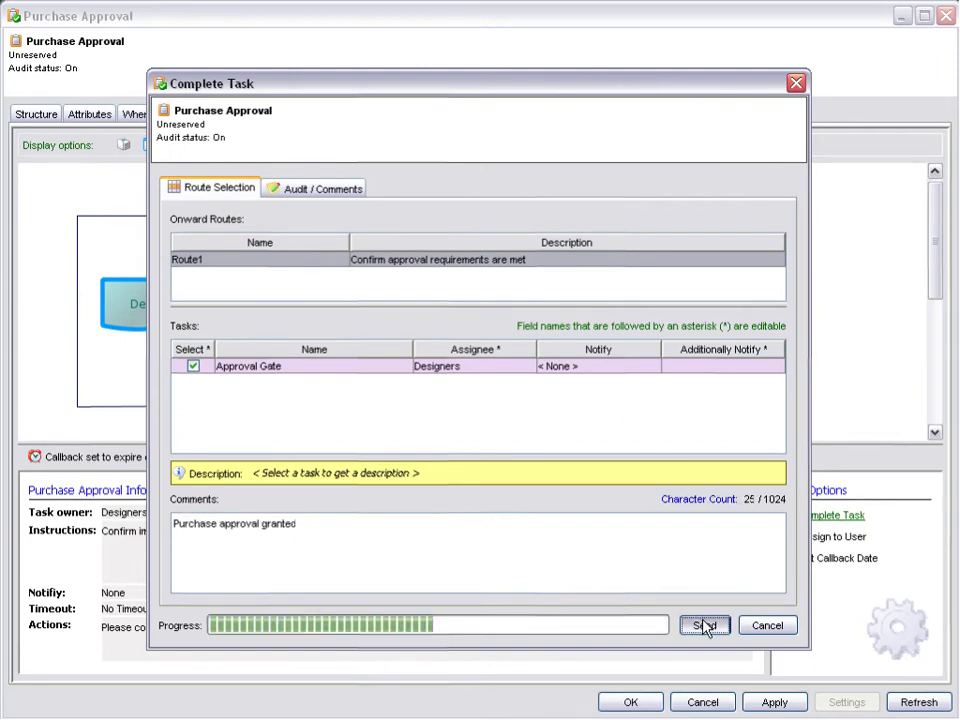
{"action": "left_click", "coordinate": [634, 705]}
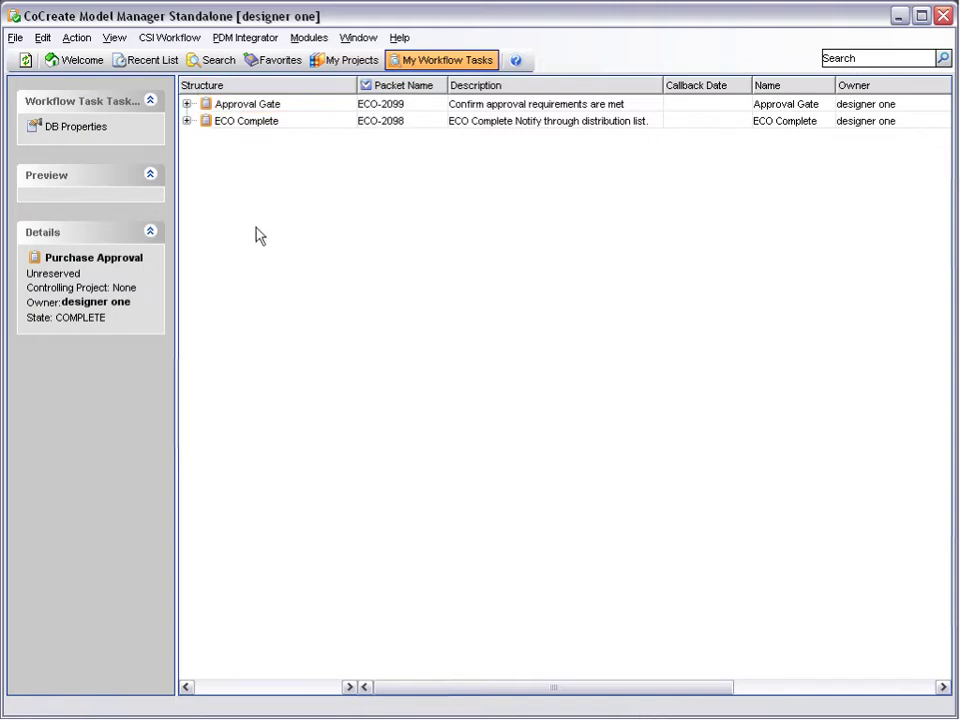
- Open the ECO-2099 Approval Gate task, enlarge its workflow diagram, and view Audit / Comments
{"action": "double_click", "coordinate": [250, 104]}
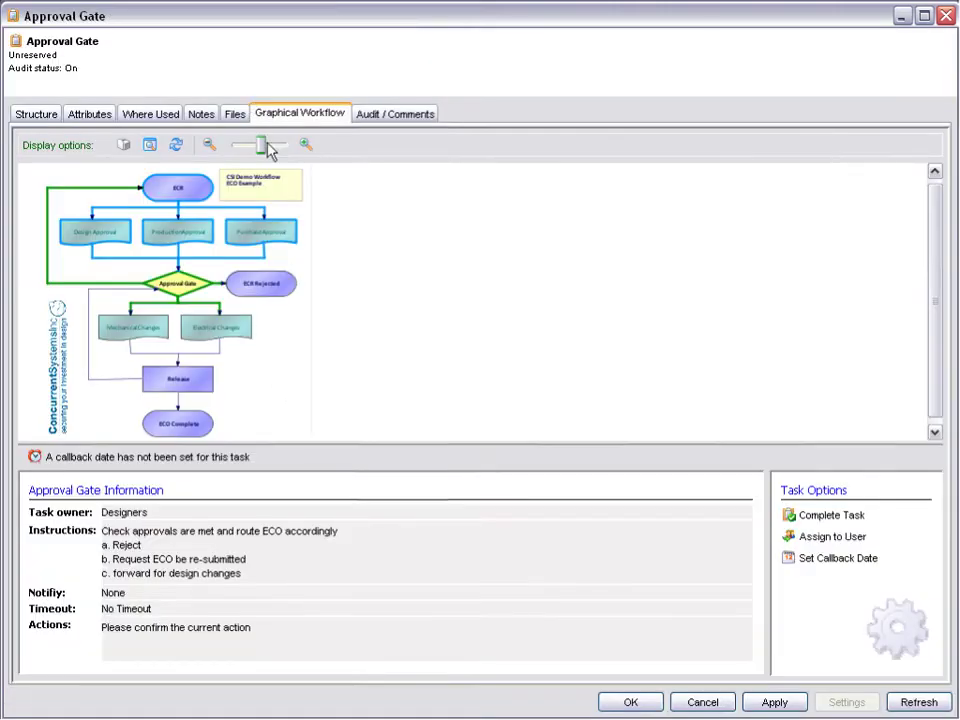
{"action": "left_click", "coordinate": [268, 146]}
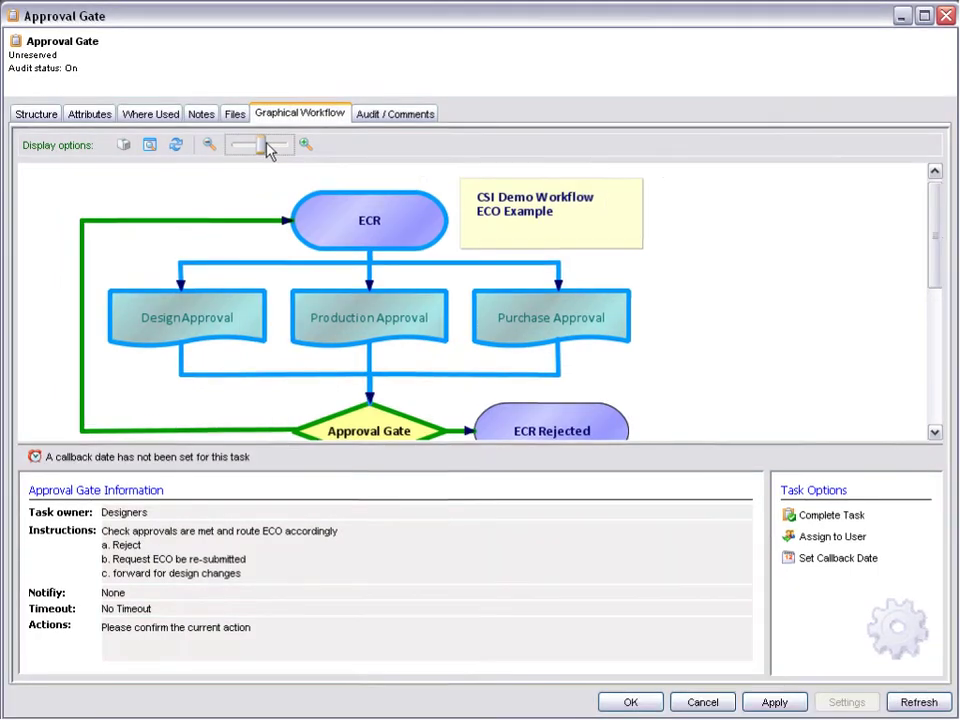
{"action": "left_click_drag", "start_coordinate": [932, 253], "coordinate": [936, 290]}
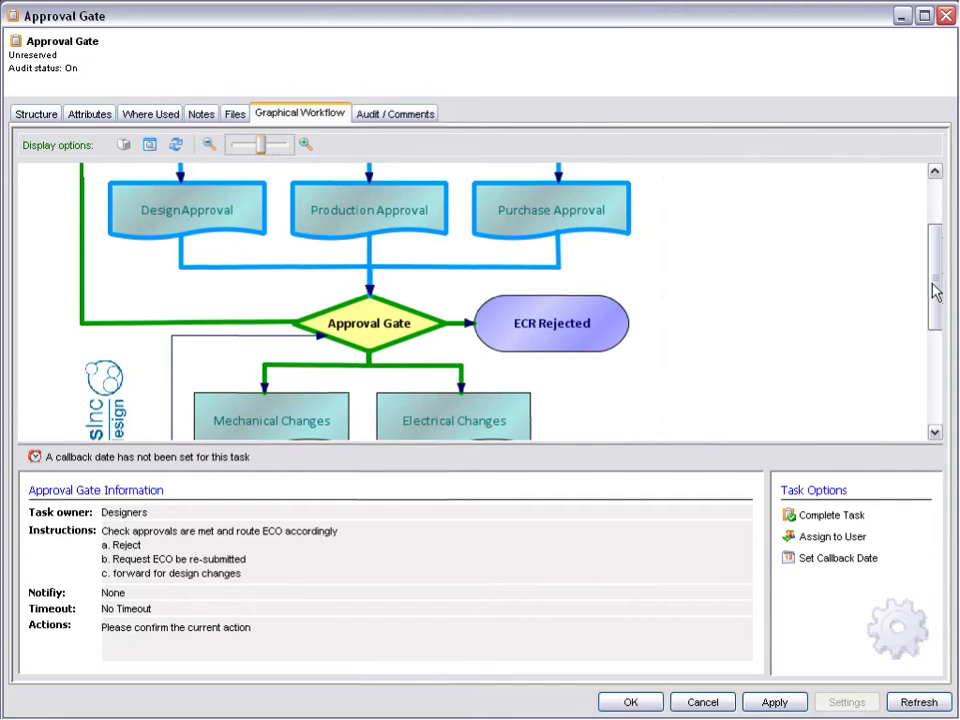
{"action": "left_click", "coordinate": [396, 117]}
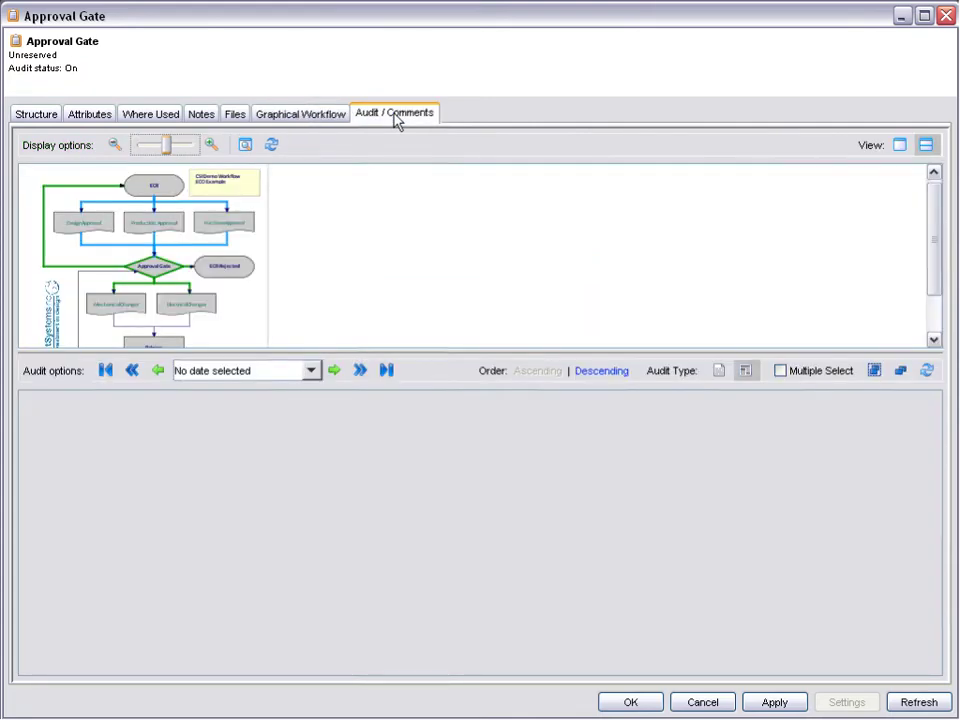
- Step through the ECR audit records to the ECR to Design Approval entry
{"action": "left_click", "coordinate": [130, 186]}
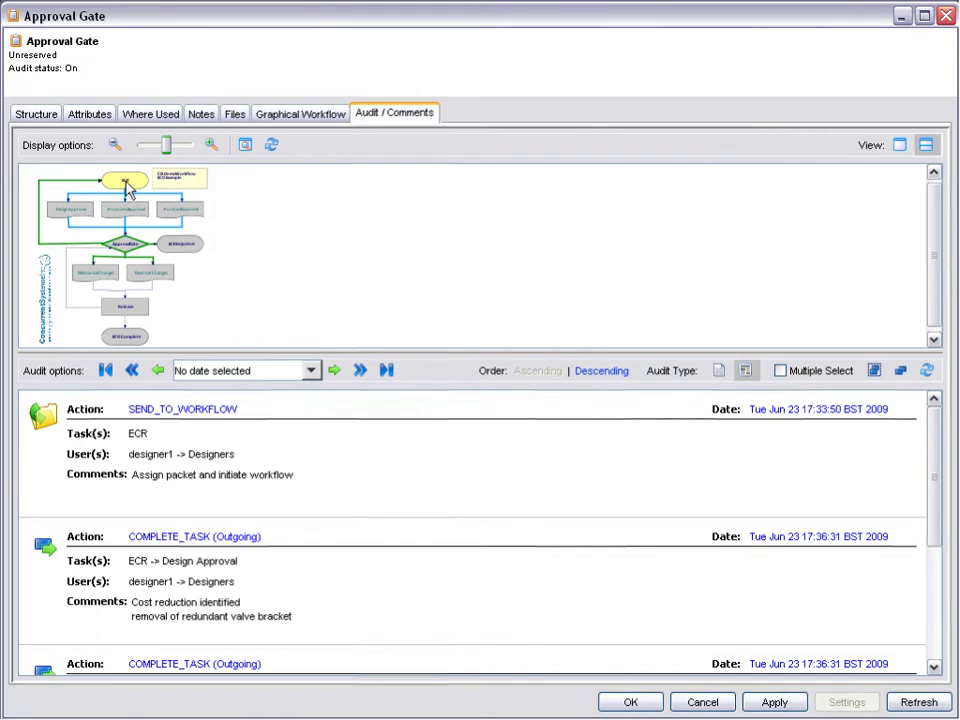
{"action": "left_click", "coordinate": [335, 371]}
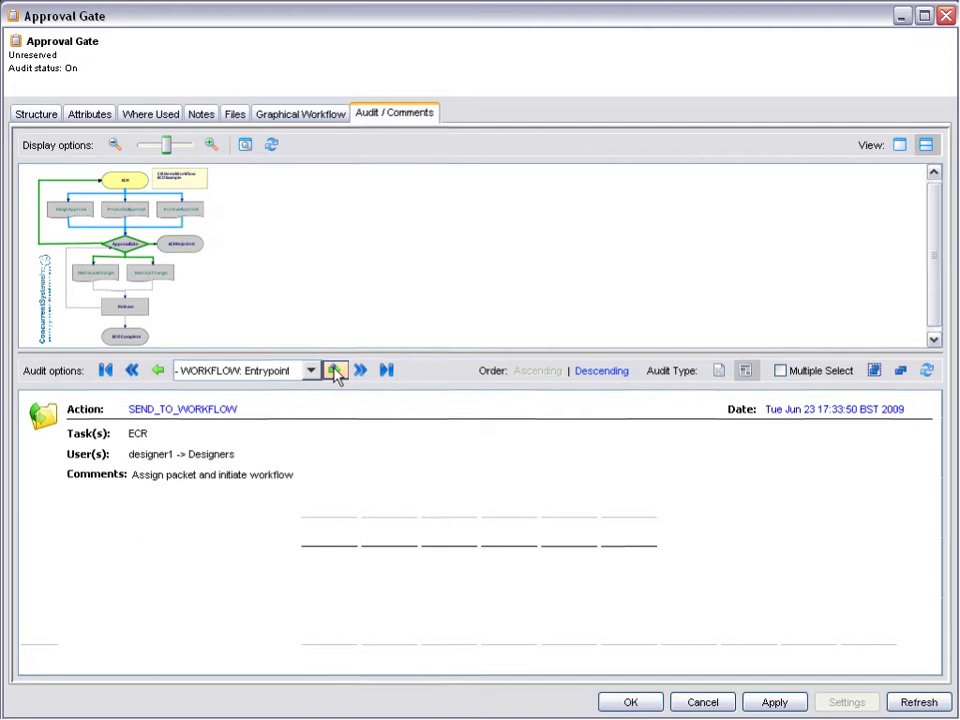
{"action": "left_click", "coordinate": [335, 371]}
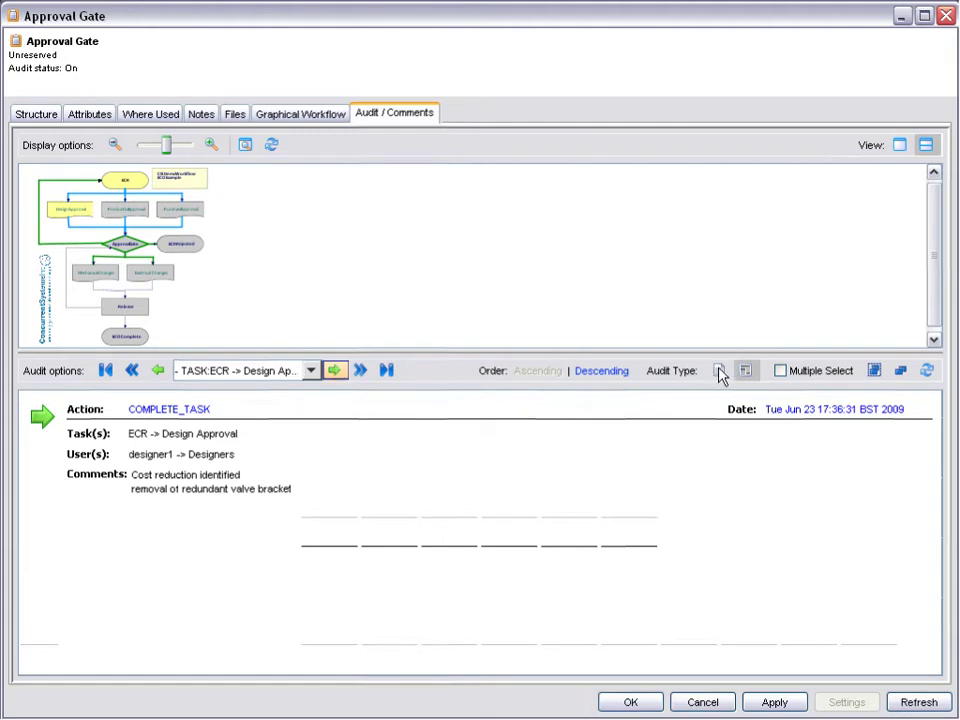
- List audit entries for several workflow steps as a compact, newest-first table, then return to the diagram
{"action": "left_click", "coordinate": [782, 373]}
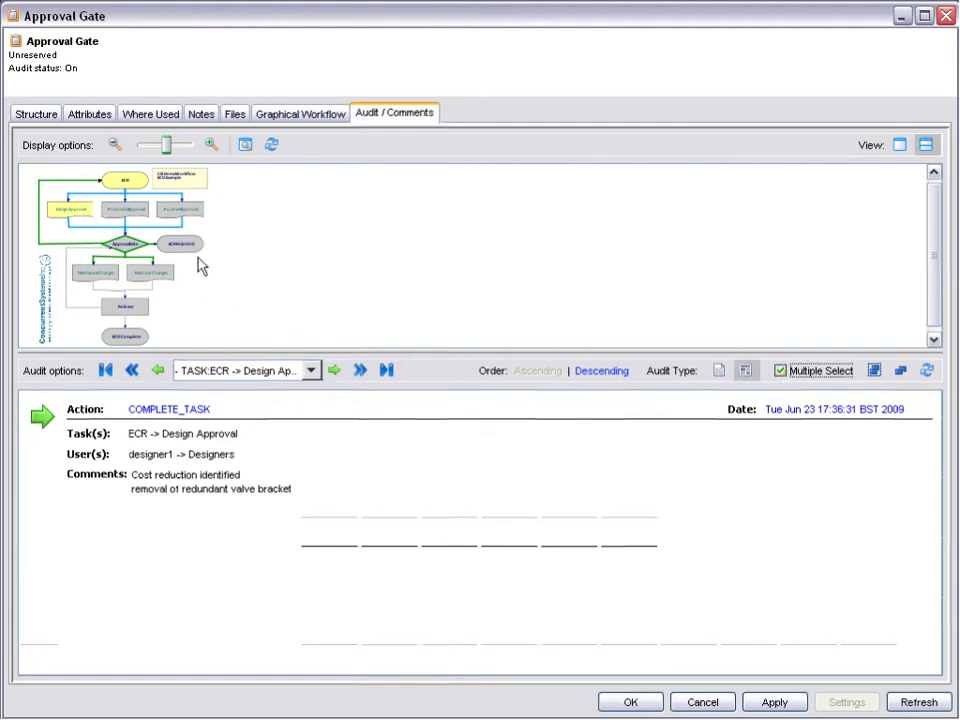
{"action": "left_click", "coordinate": [187, 213]}
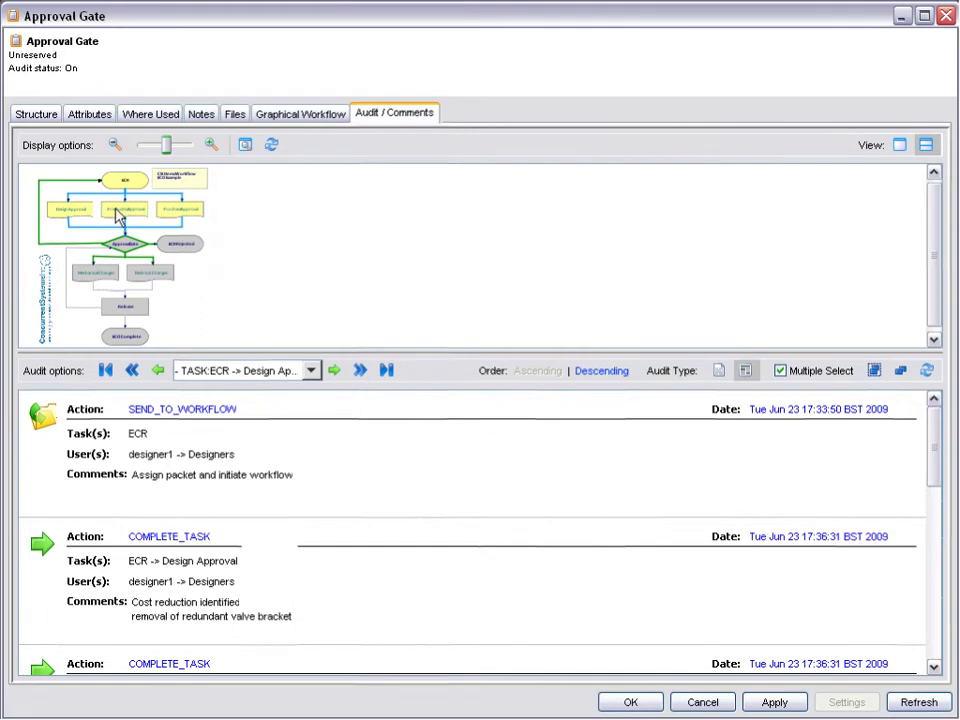
{"action": "left_click", "coordinate": [719, 371]}
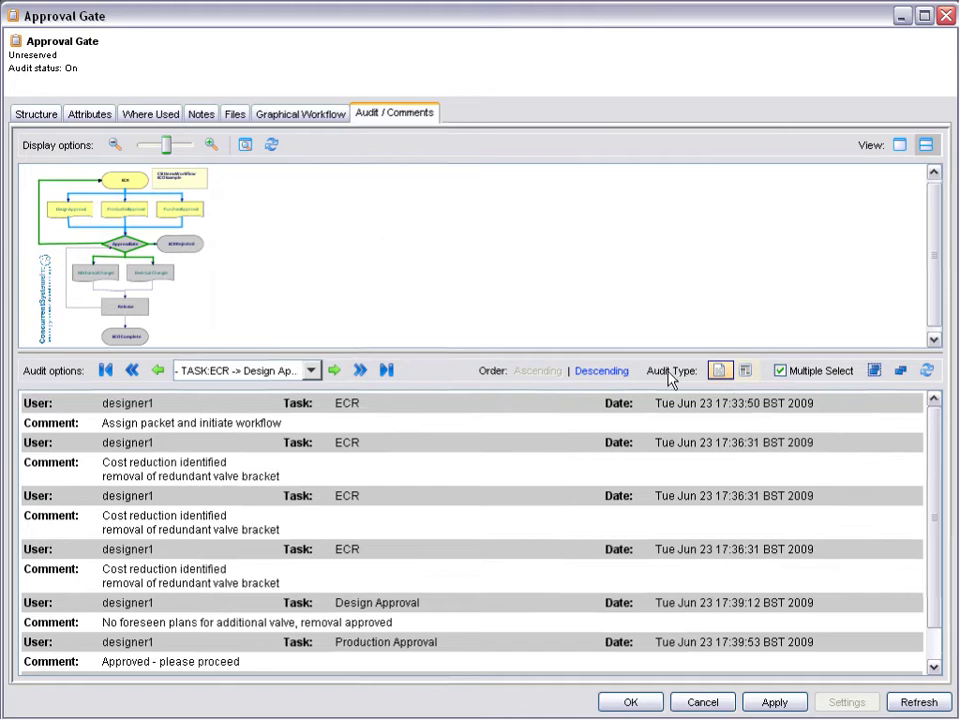
{"action": "left_click", "coordinate": [602, 372]}
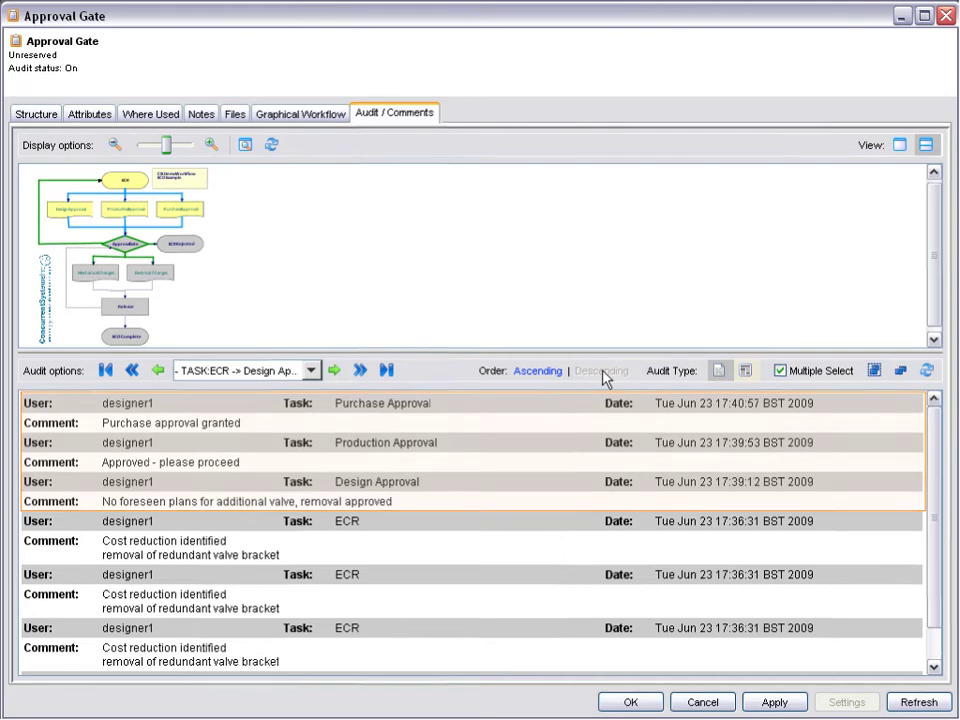
{"action": "left_click", "coordinate": [329, 118]}
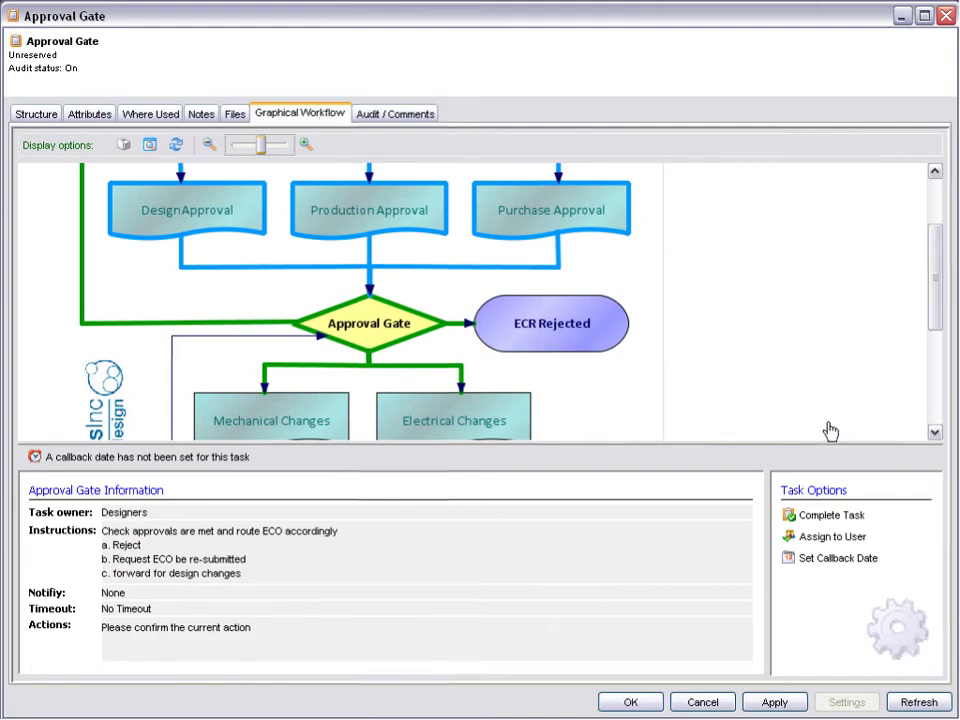
- Complete the Approval Gate task on the Implement Changes route with Mechanical Changes selected
{"action": "left_click", "coordinate": [833, 516]}
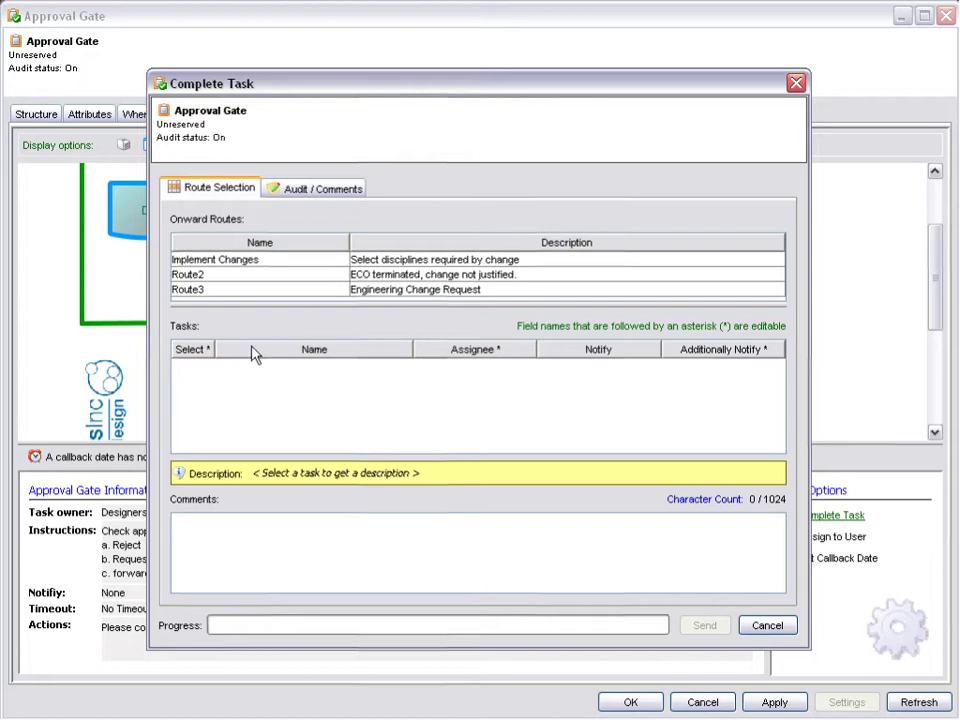
{"action": "left_click", "coordinate": [235, 289]}
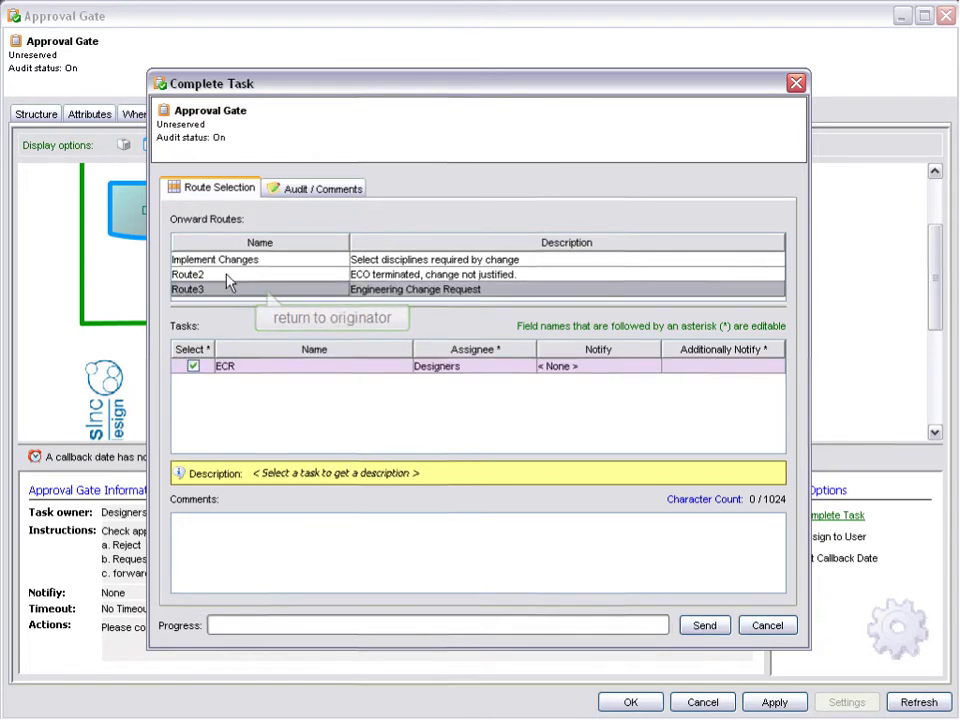
{"action": "left_click", "coordinate": [228, 280]}
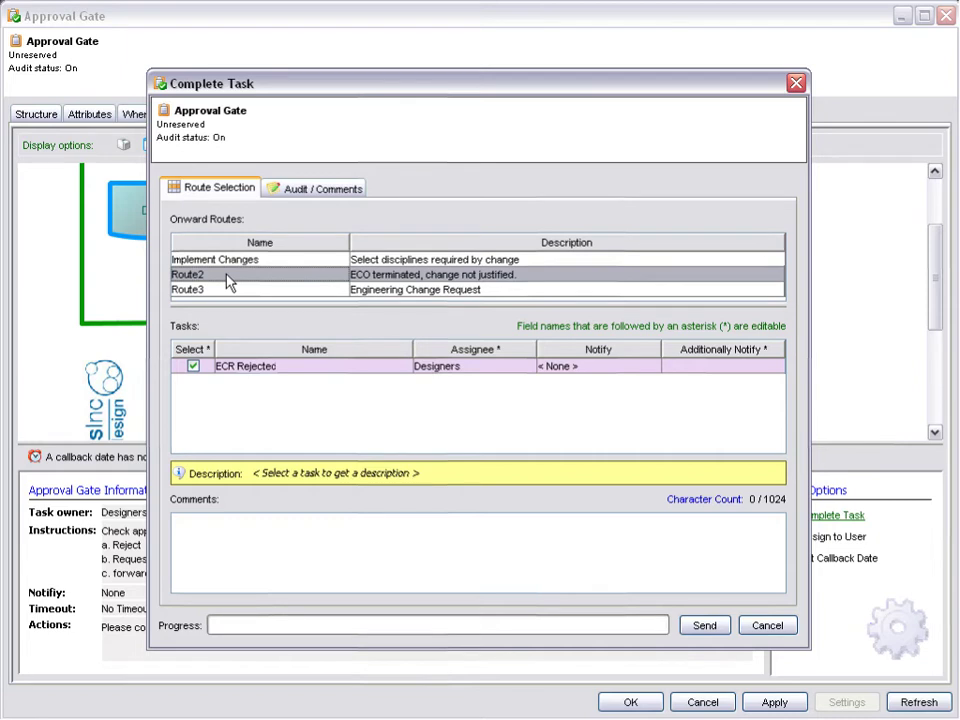
{"action": "left_click", "coordinate": [229, 262]}
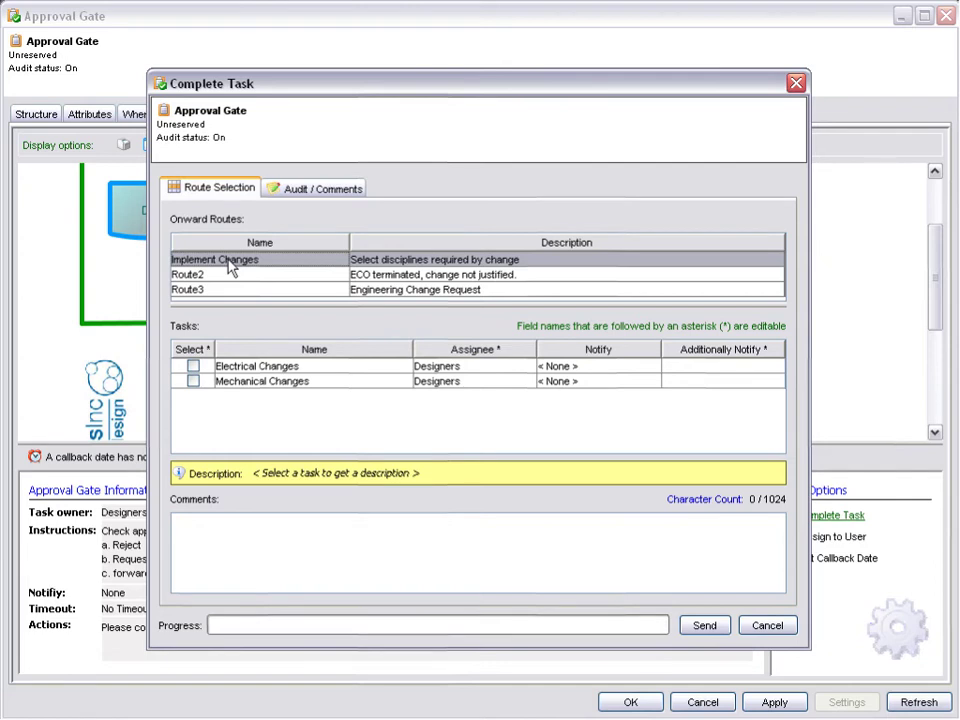
{"action": "key", "text": "Tab"}
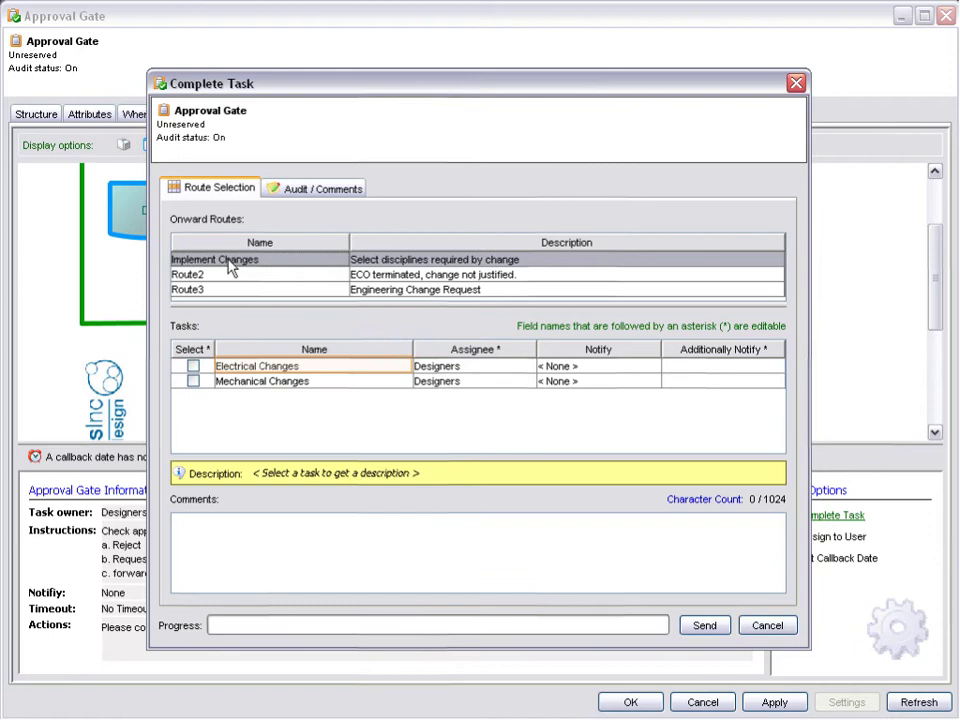
{"action": "key", "text": "Down"}
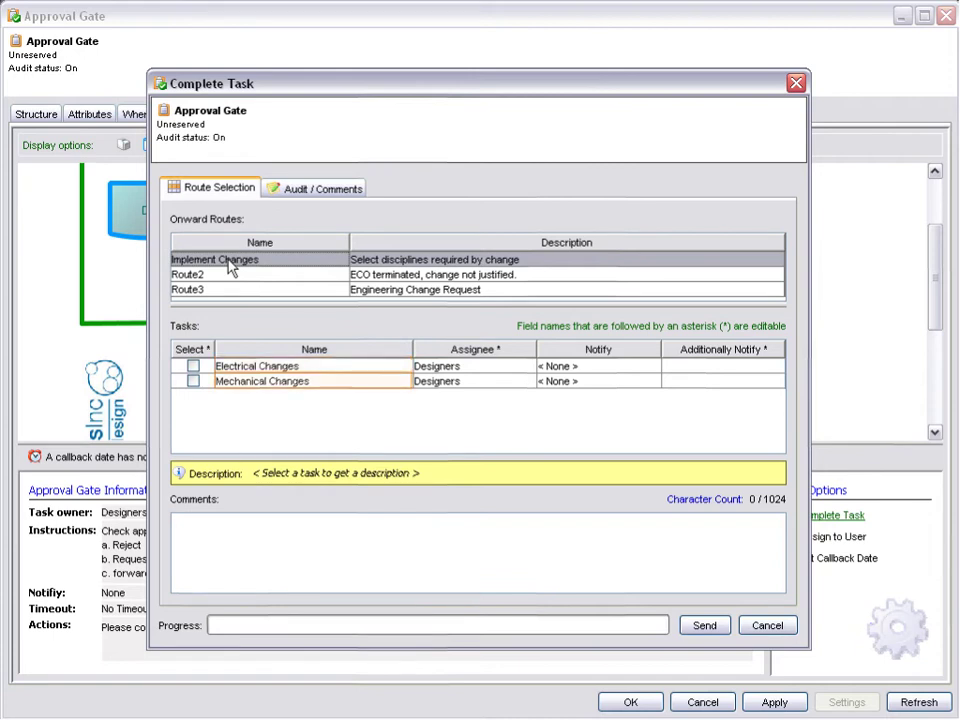
{"action": "key", "text": "Tab"}
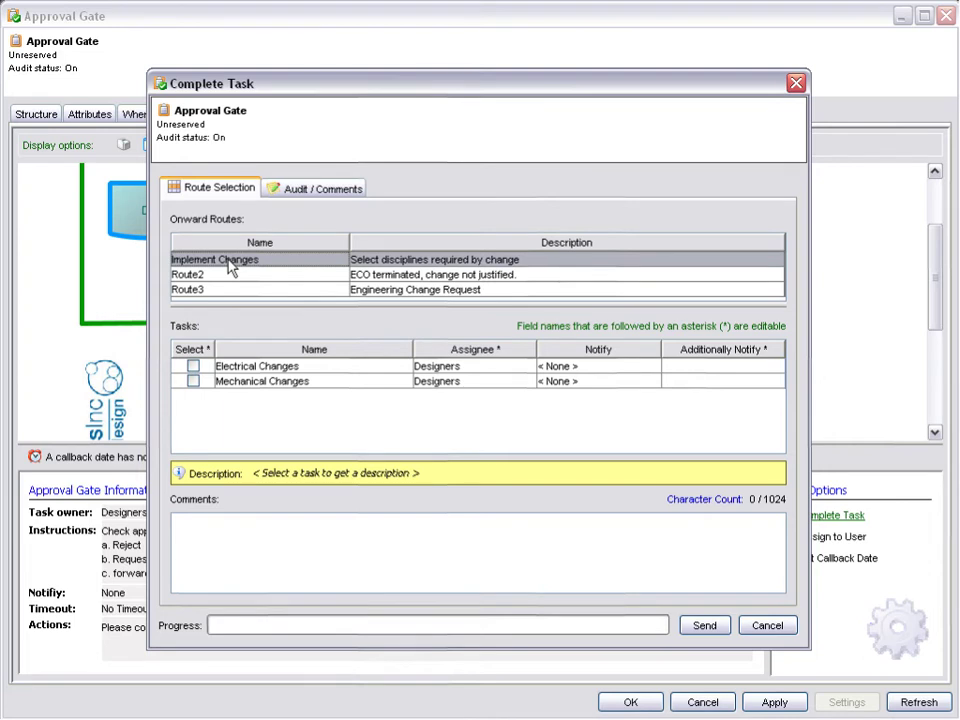
{"action": "left_click", "coordinate": [193, 381]}
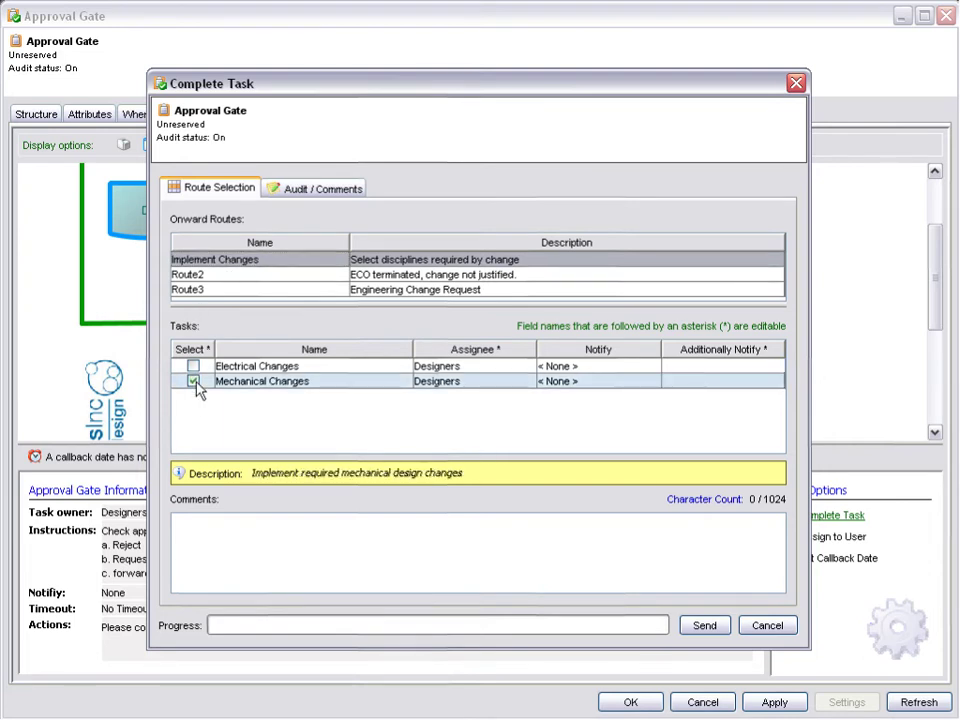
- Notify designer2, comment 'Please proceed with valve bracket removal' / 'Update drawings and BOM', and send
{"action": "left_click", "coordinate": [703, 383]}
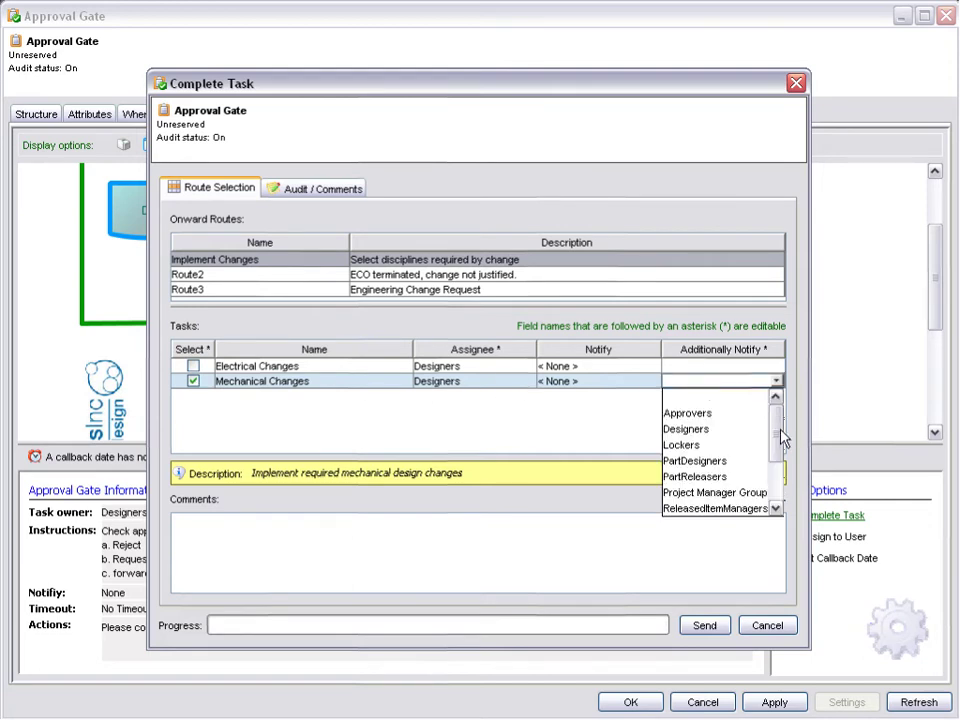
{"action": "left_click_drag", "start_coordinate": [782, 439], "coordinate": [778, 483]}
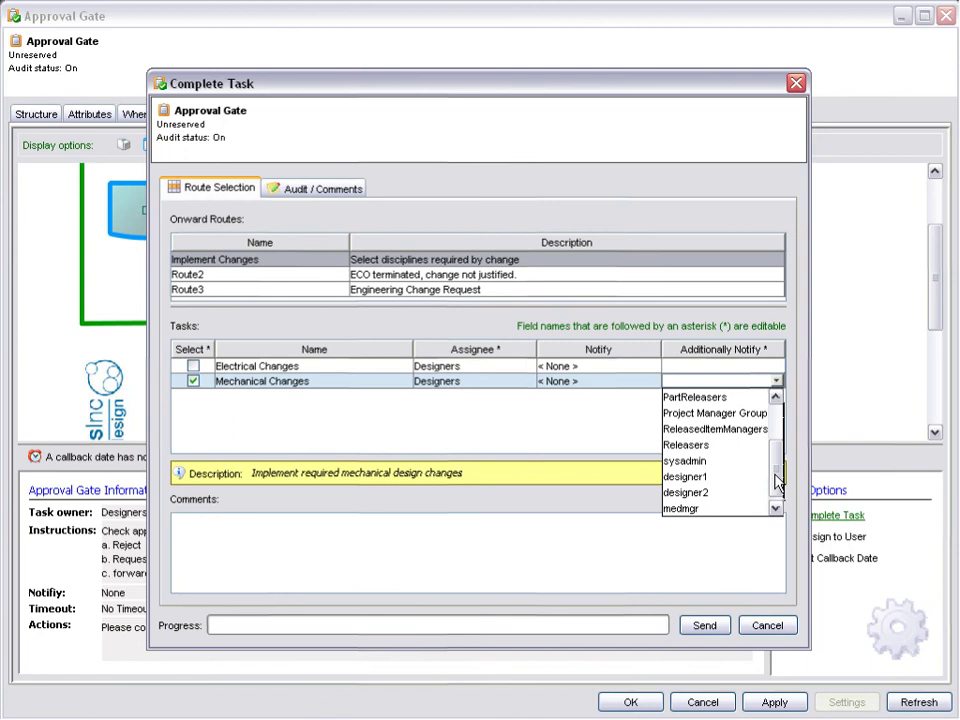
{"action": "left_click", "coordinate": [705, 492]}
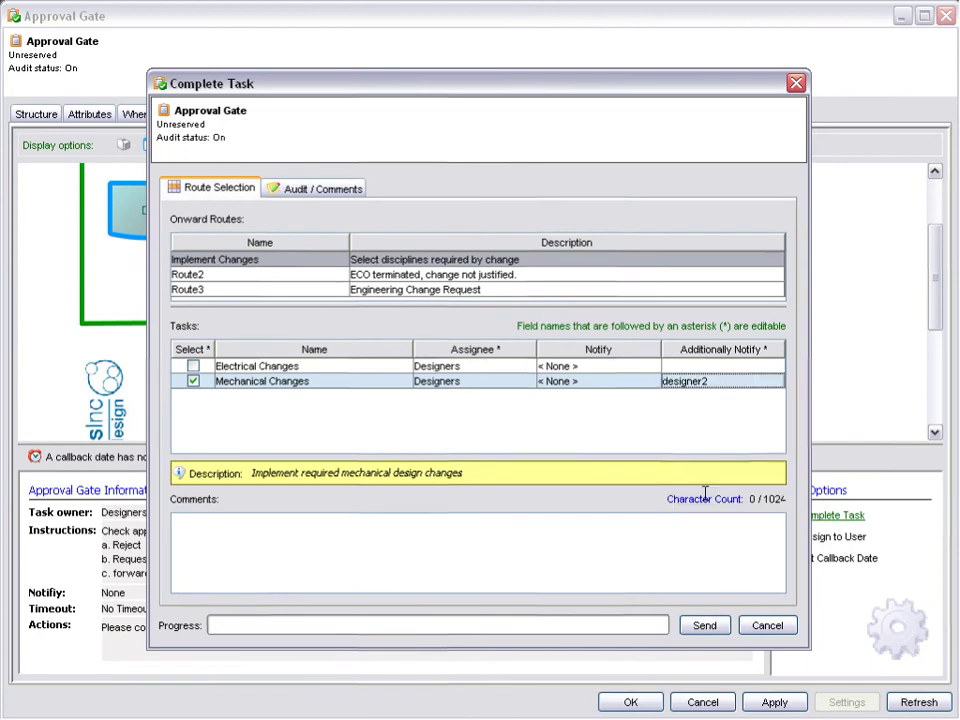
{"action": "left_click", "coordinate": [573, 545]}
{"action": "type", "text": "Pl"}
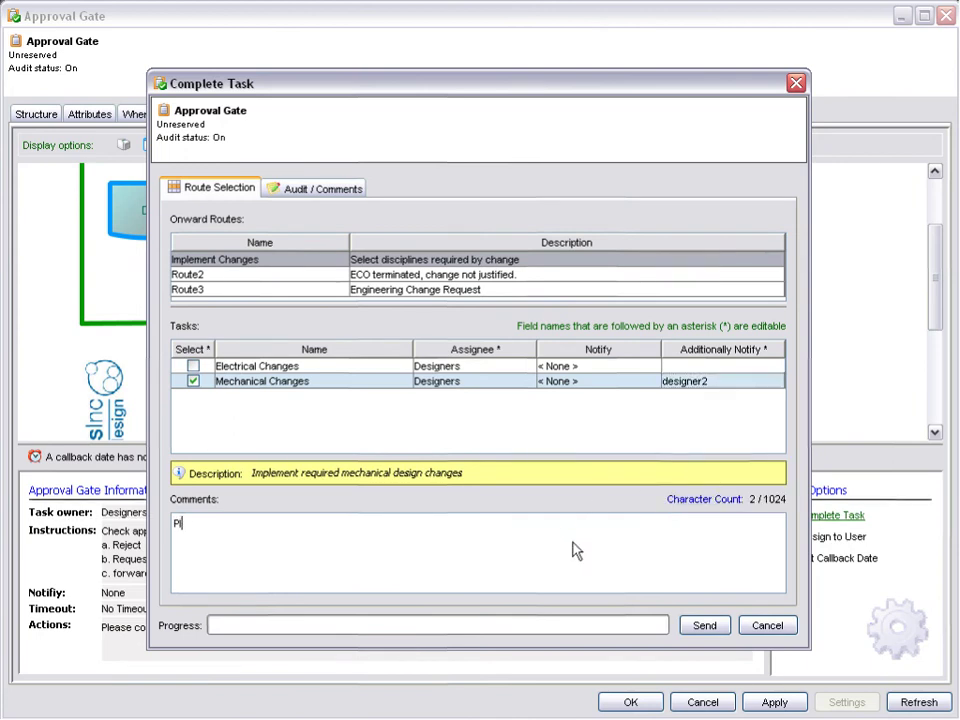
{"action": "type", "text": "ease proceed with valve "}
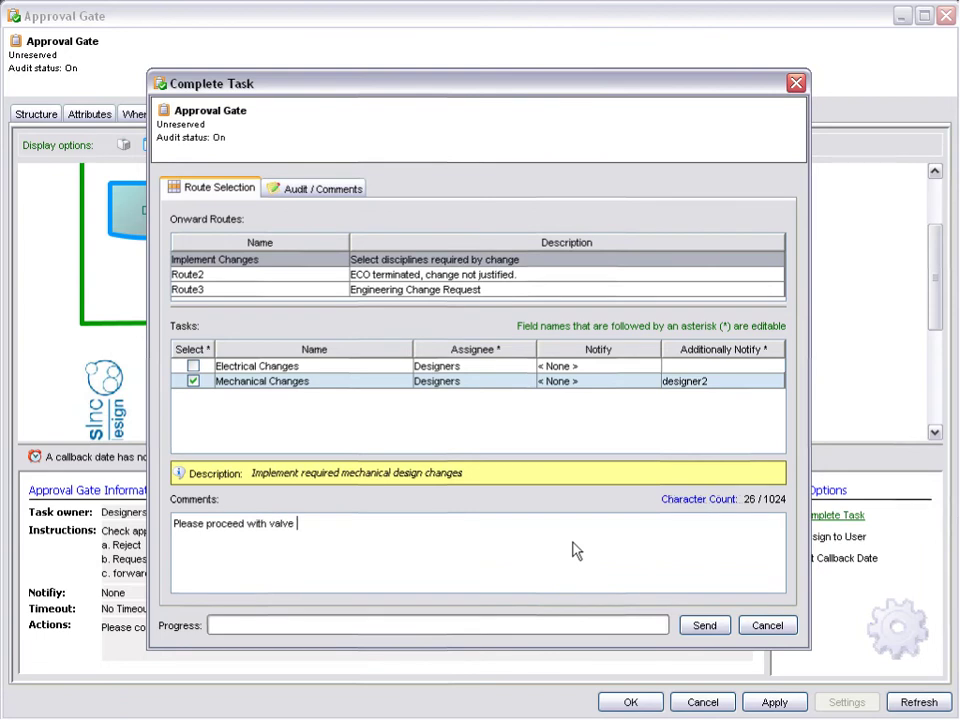
{"action": "type", "text": "bracket removal"}
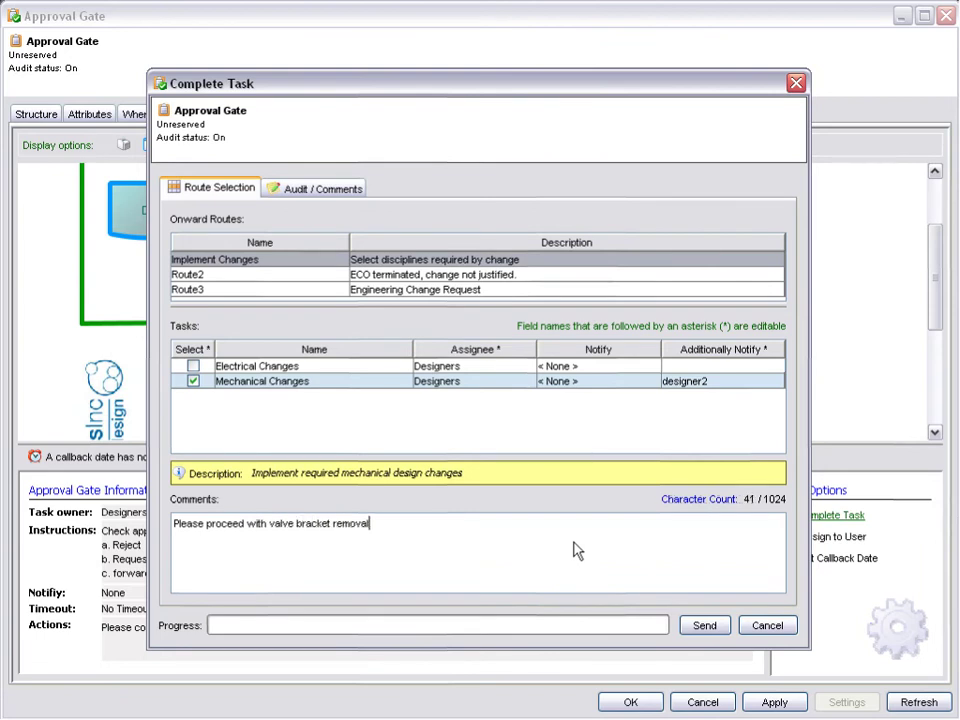
{"action": "key", "text": "Return"}
{"action": "type", "text": "Update dr"}
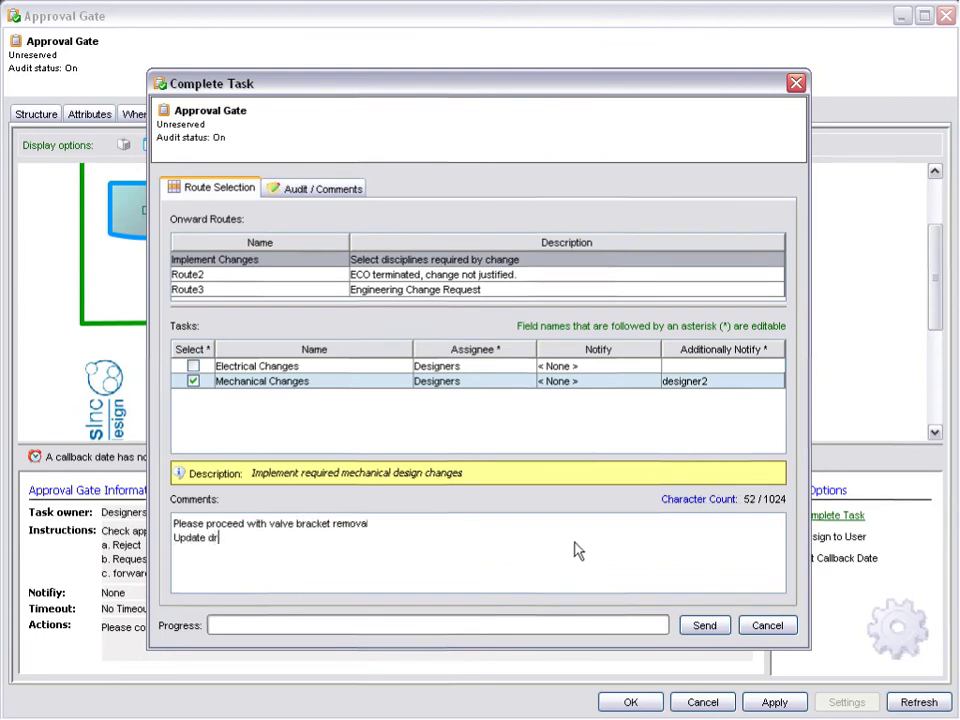
{"action": "type", "text": "awings and BOM"}
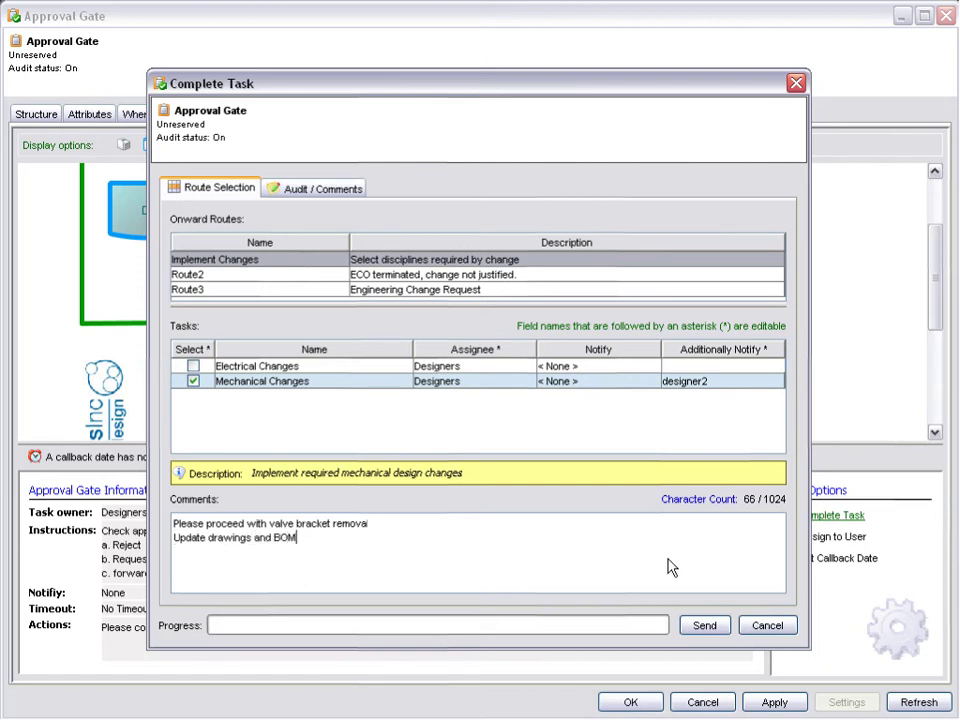
{"action": "left_click", "coordinate": [705, 627]}
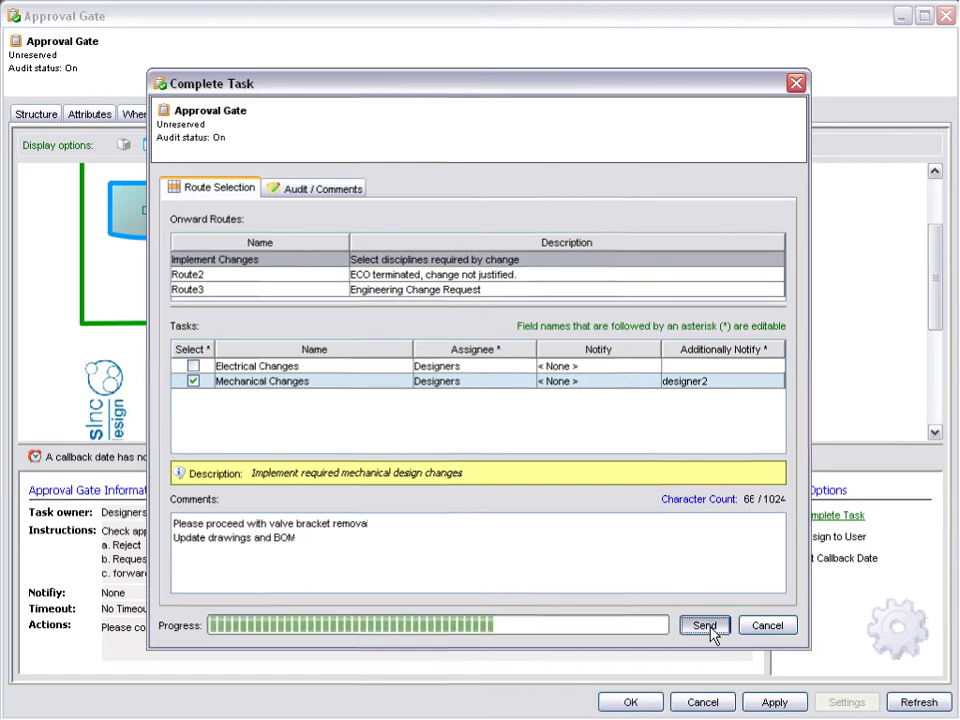
- Close Approval Gate, open the Mechanical Changes task, and bring up its Assign Task dialog
{"action": "left_click", "coordinate": [628, 703]}
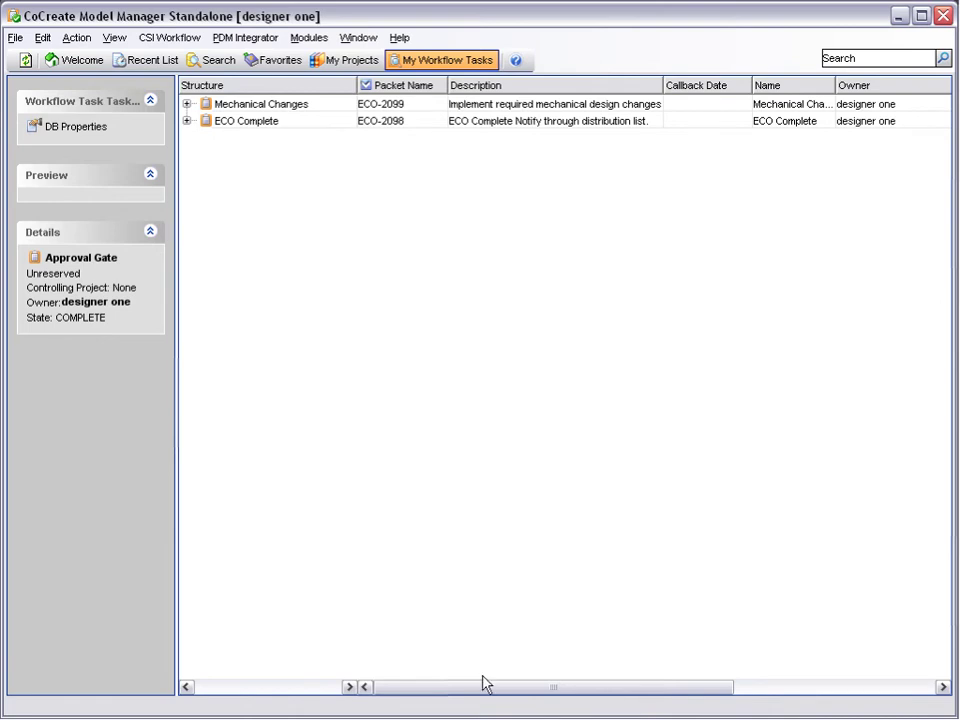
{"action": "left_click", "coordinate": [243, 107]}
{"action": "double_click", "coordinate": [243, 107]}
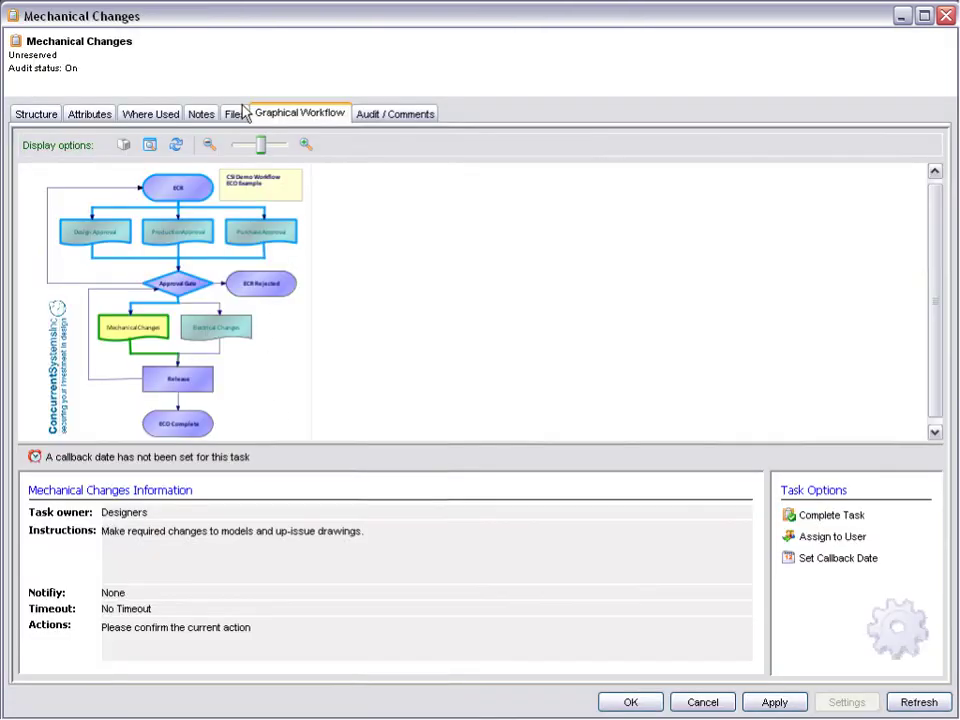
{"action": "left_click", "coordinate": [268, 146]}
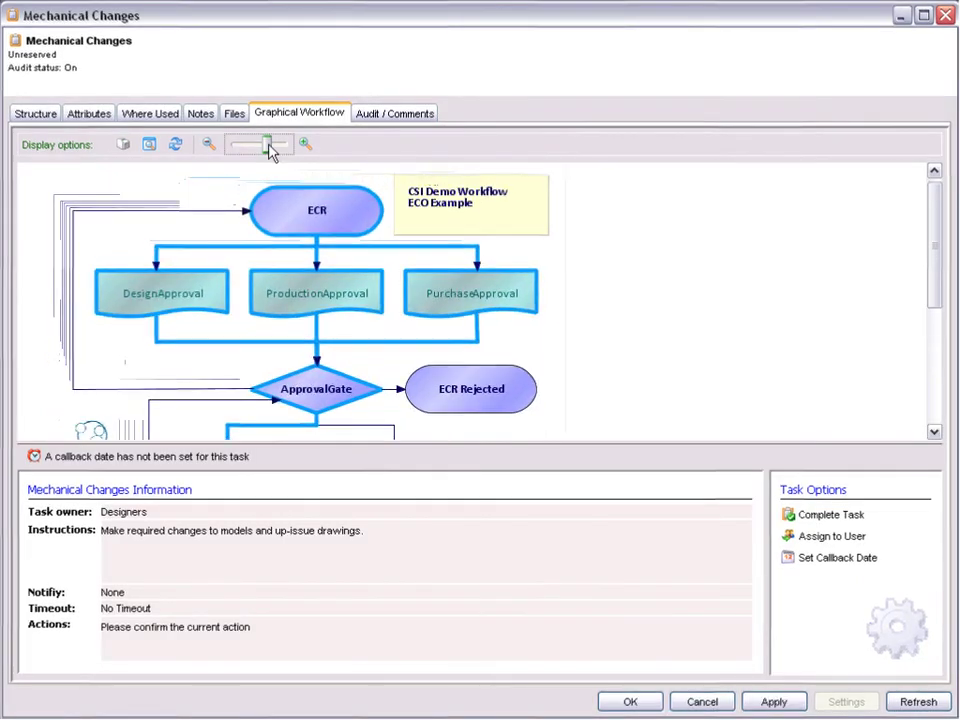
{"action": "left_click", "coordinate": [934, 347]}
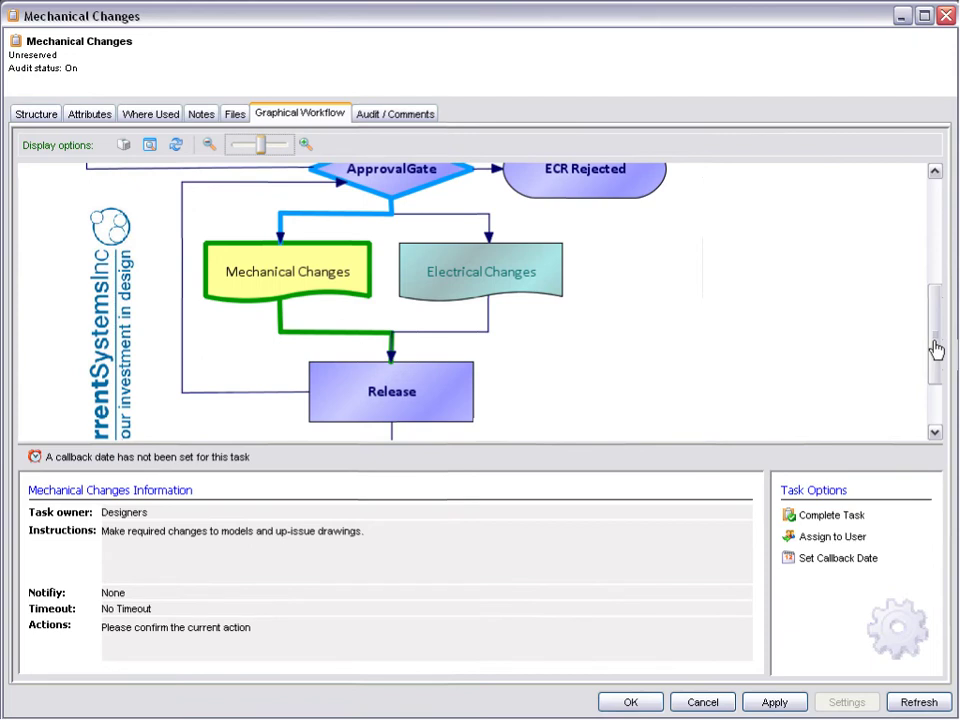
{"action": "left_click", "coordinate": [830, 540]}
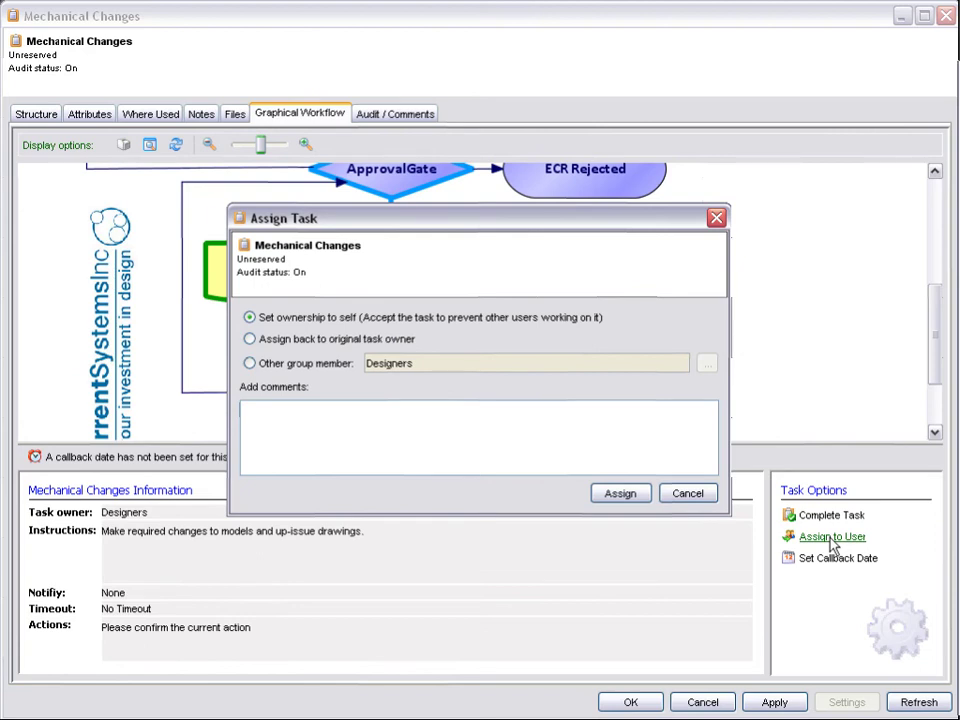
- Assign the task to Designers member designer2, commenting 'Please pick up ECO for me - I have project deadline to meet'
{"action": "left_click", "coordinate": [297, 366]}
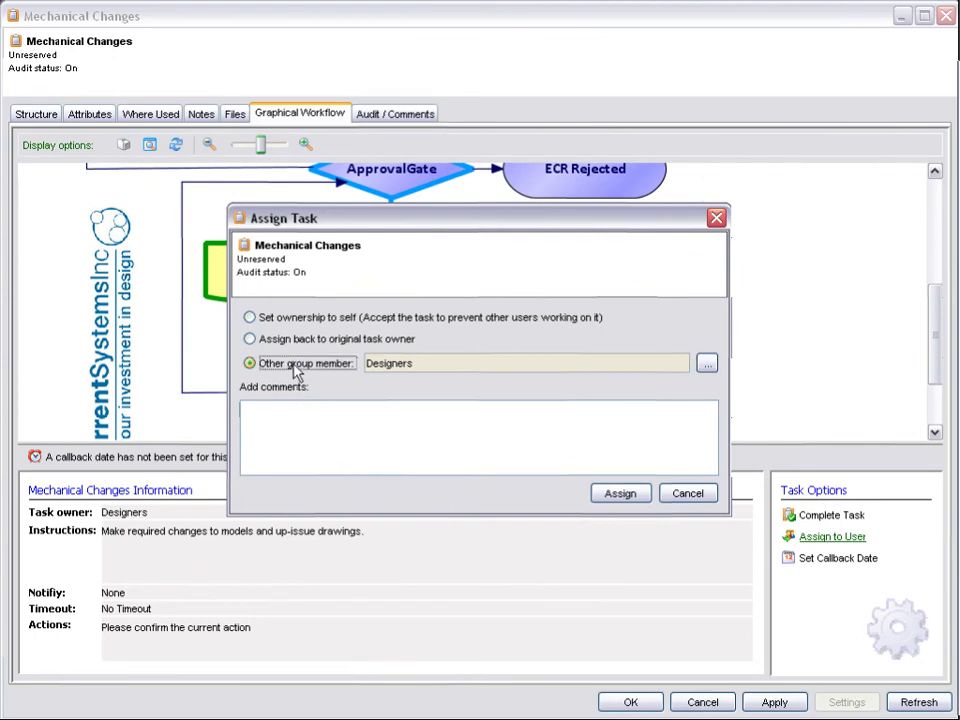
{"action": "left_click", "coordinate": [707, 364]}
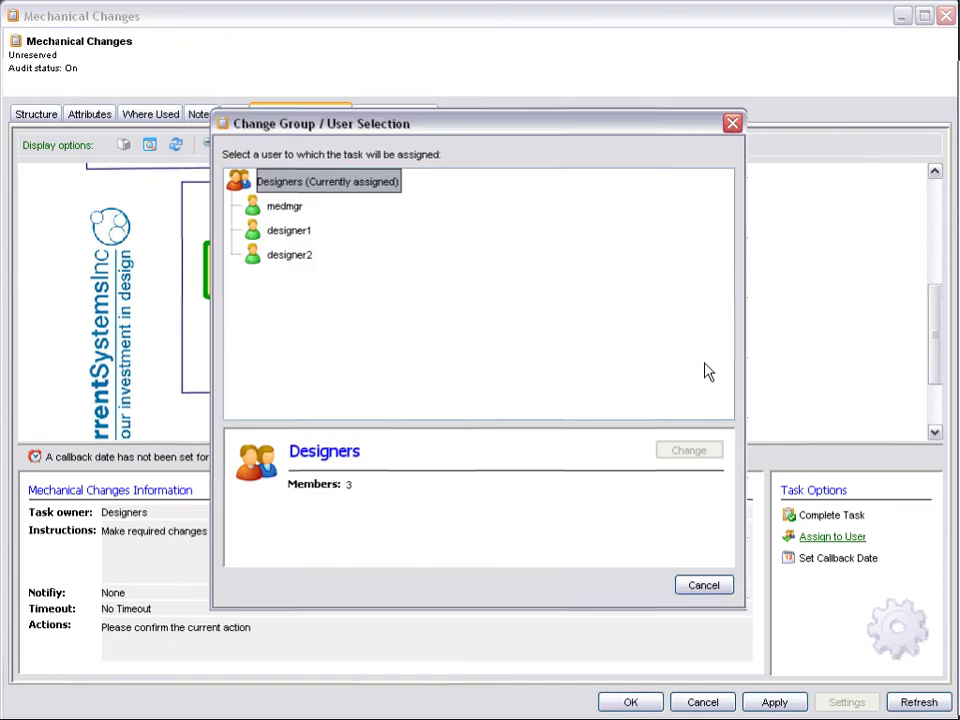
{"action": "left_click", "coordinate": [292, 262]}
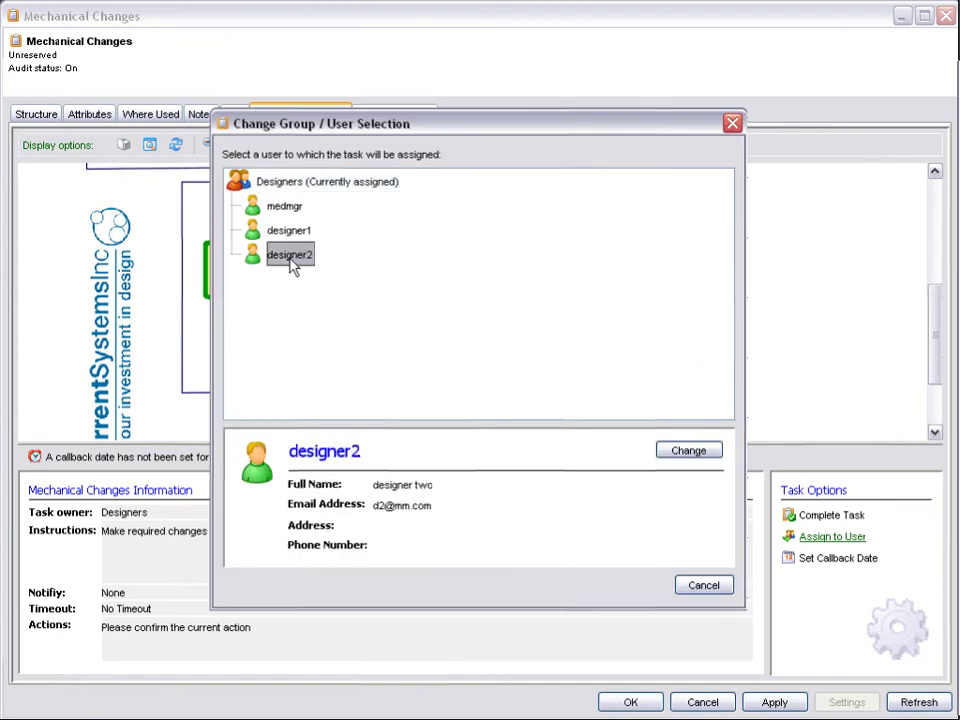
{"action": "left_click", "coordinate": [687, 451]}
{"action": "left_click", "coordinate": [536, 430]}
{"action": "type", "text": "Please "}
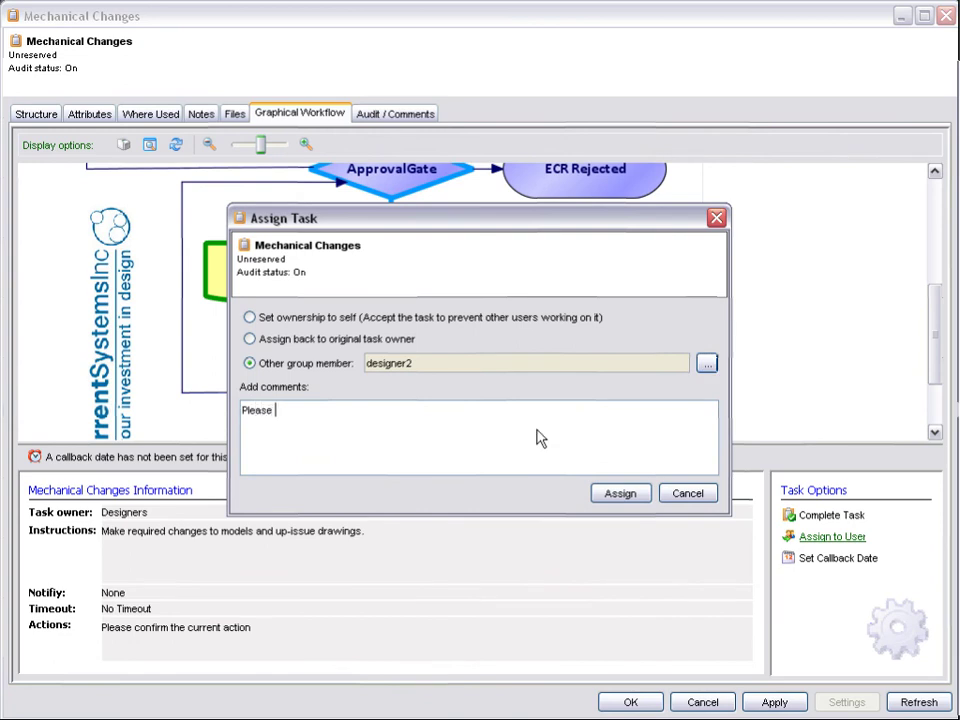
{"action": "type", "text": "pick up ECO for me - I have "}
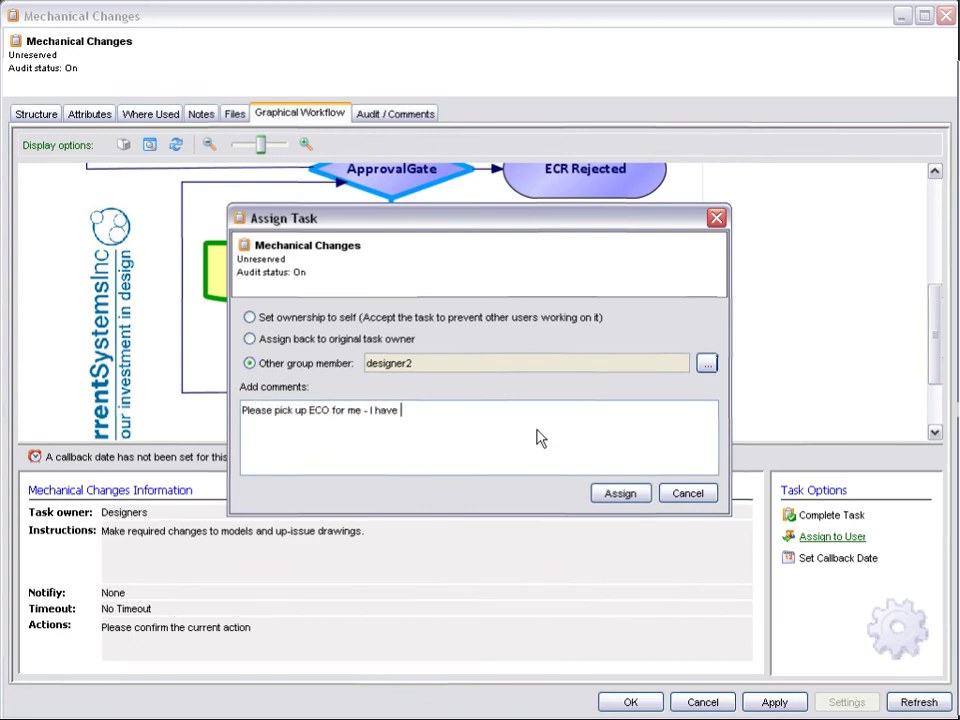
{"action": "type", "text": "project deadline to meet"}
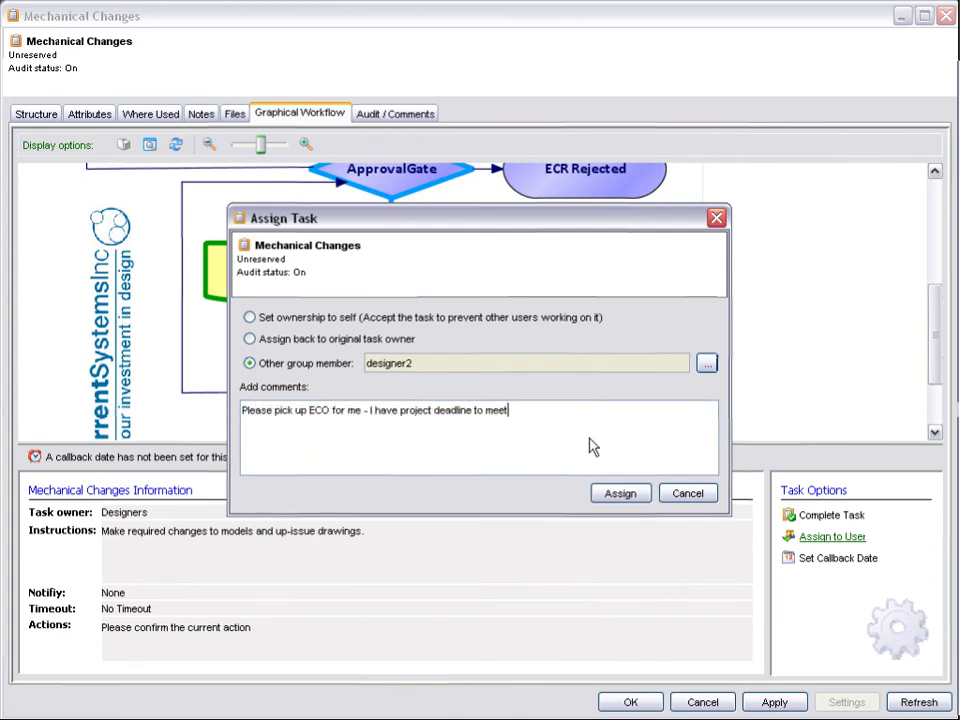
{"action": "left_click", "coordinate": [624, 495]}
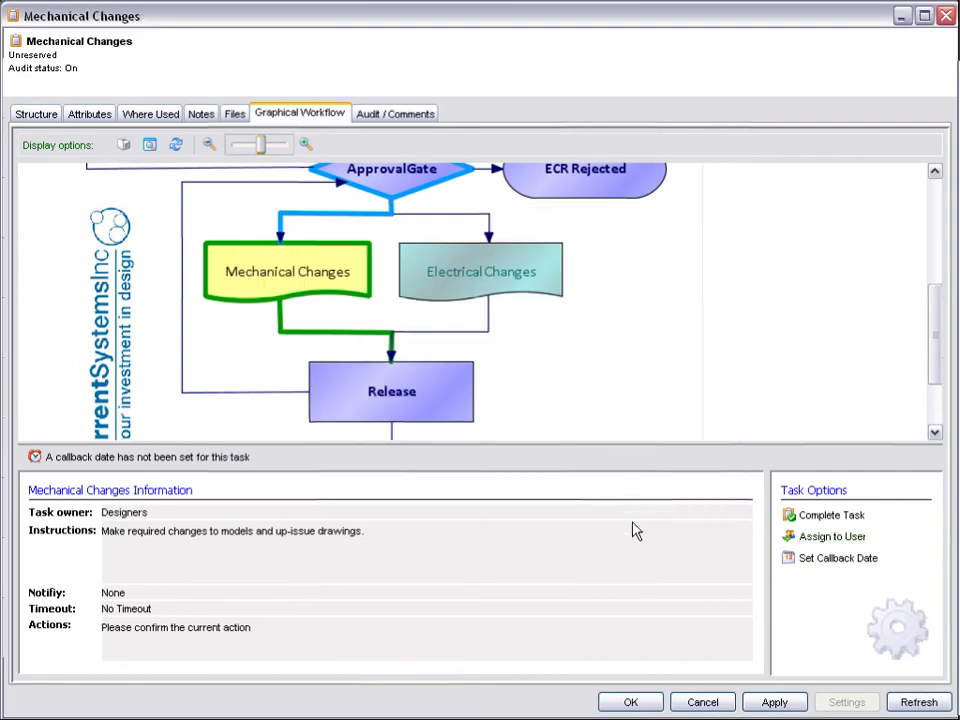
- Close the task window, reopen Mechanical Changes from My Workflow Tasks, and view its Structure page
{"action": "left_click", "coordinate": [632, 702]}
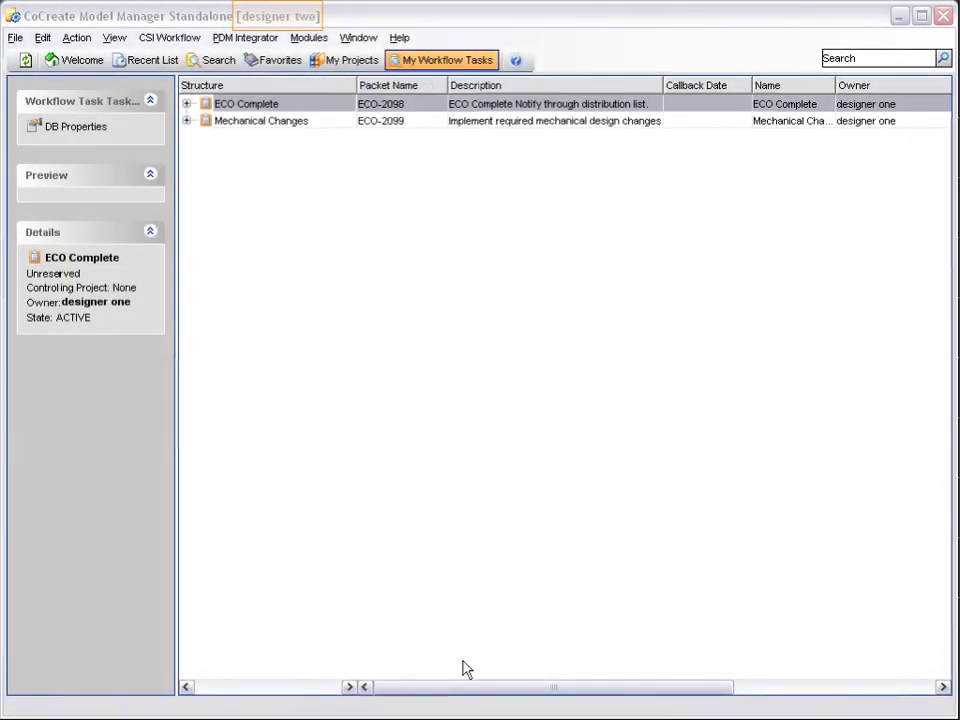
{"action": "left_click", "coordinate": [251, 121]}
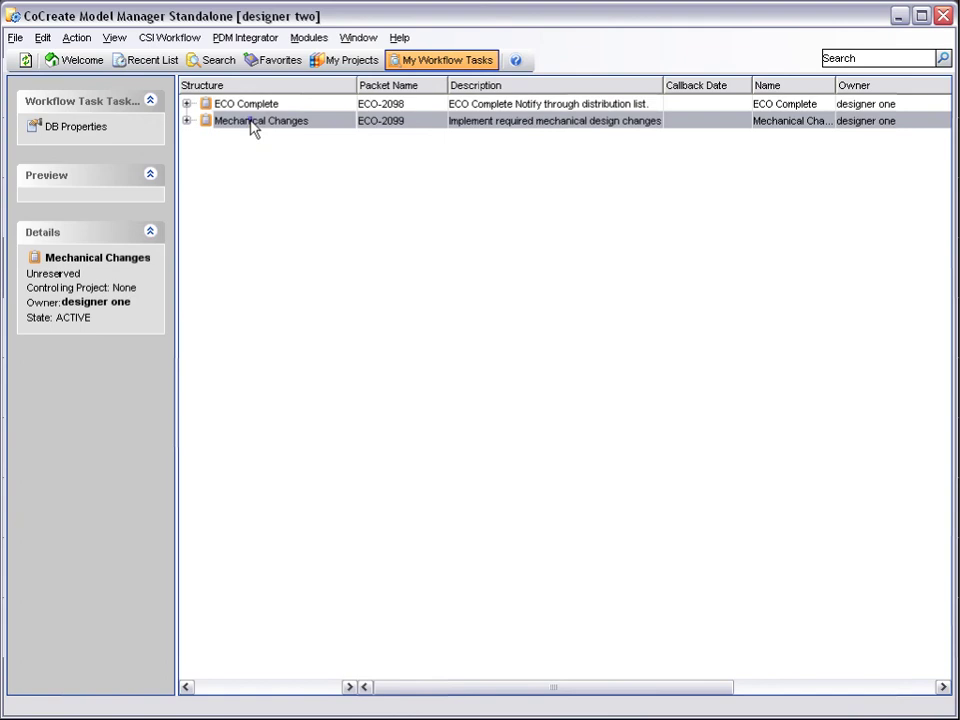
{"action": "double_click", "coordinate": [251, 121]}
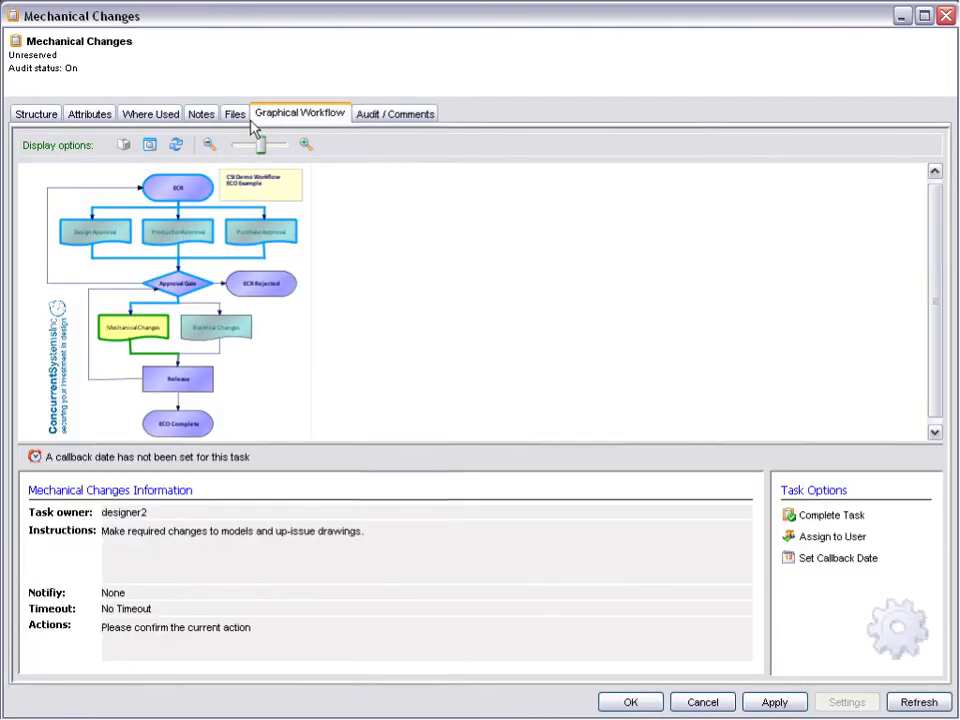
{"action": "left_click_drag", "start_coordinate": [261, 141], "coordinate": [268, 147]}
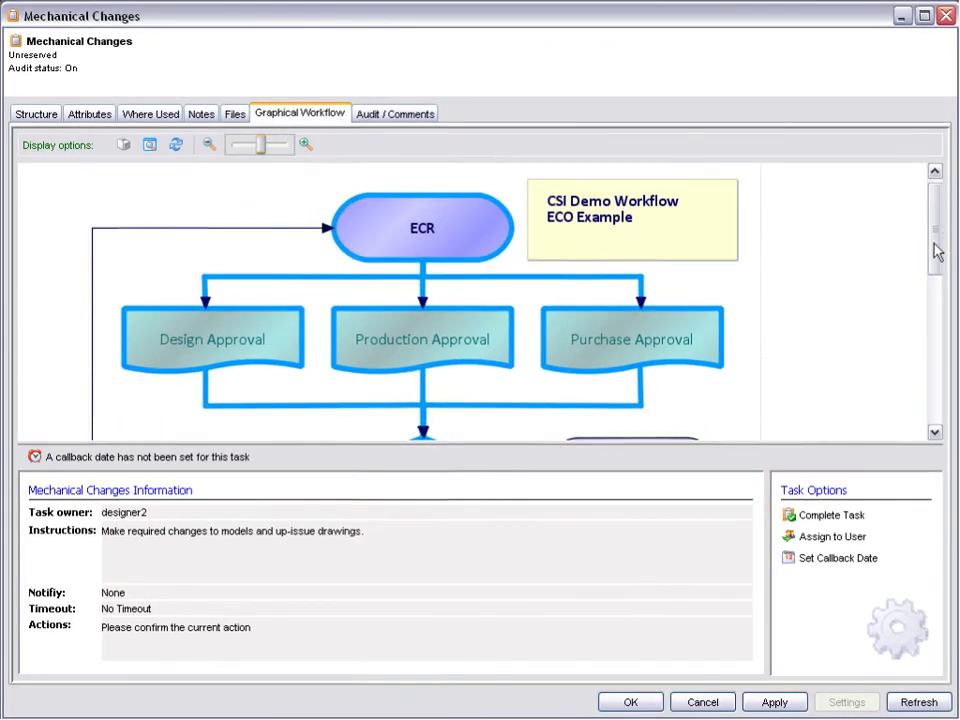
{"action": "left_click_drag", "start_coordinate": [936, 249], "coordinate": [936, 360]}
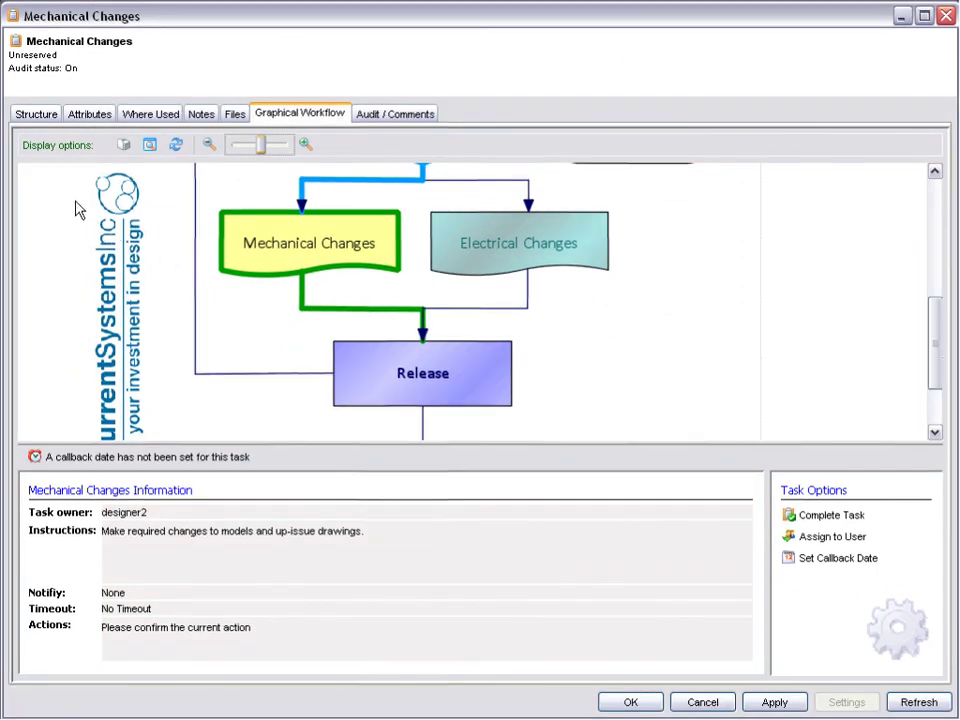
{"action": "left_click", "coordinate": [38, 116]}
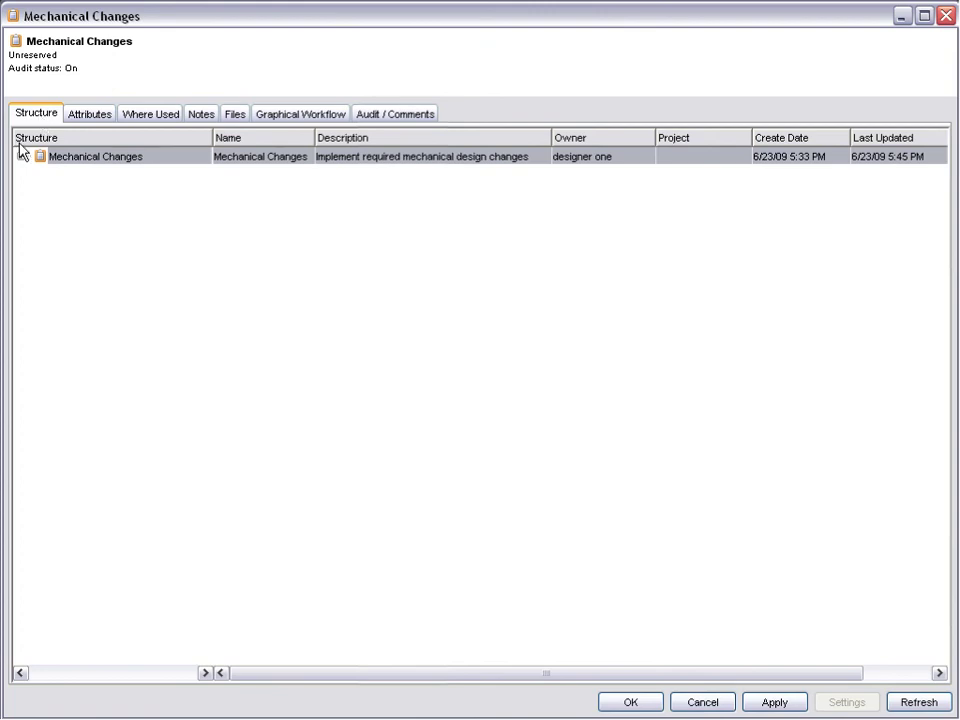
- Expand Mechanical Changes > ECO-2099 > CSI-1023 and show its audit entries newest first as a list only
{"action": "left_click", "coordinate": [20, 157]}
{"action": "left_click", "coordinate": [38, 173]}
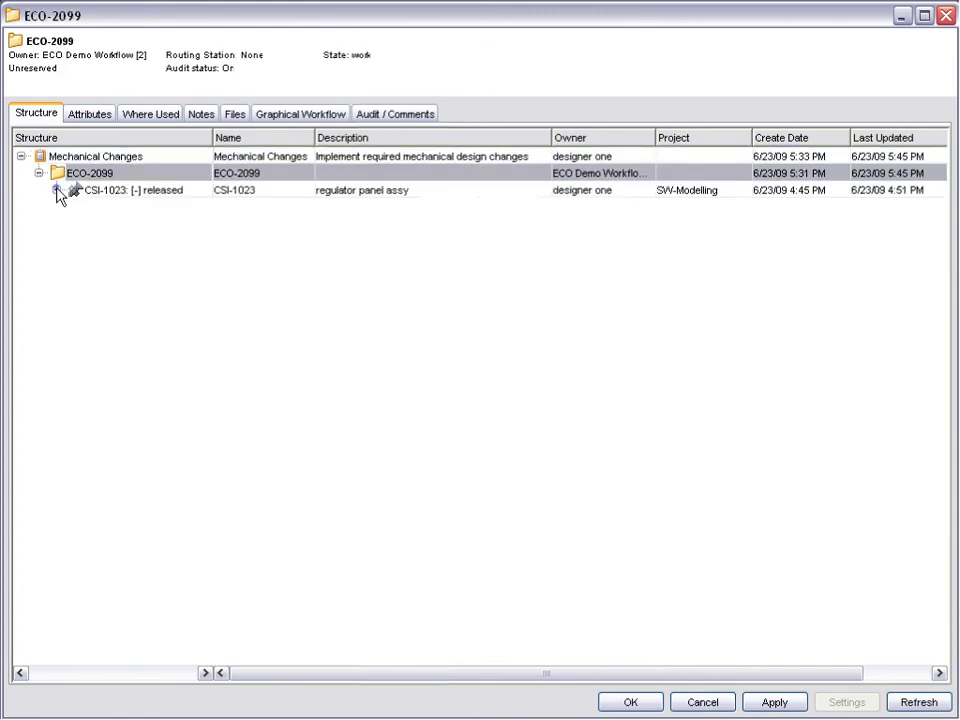
{"action": "left_click", "coordinate": [57, 191]}
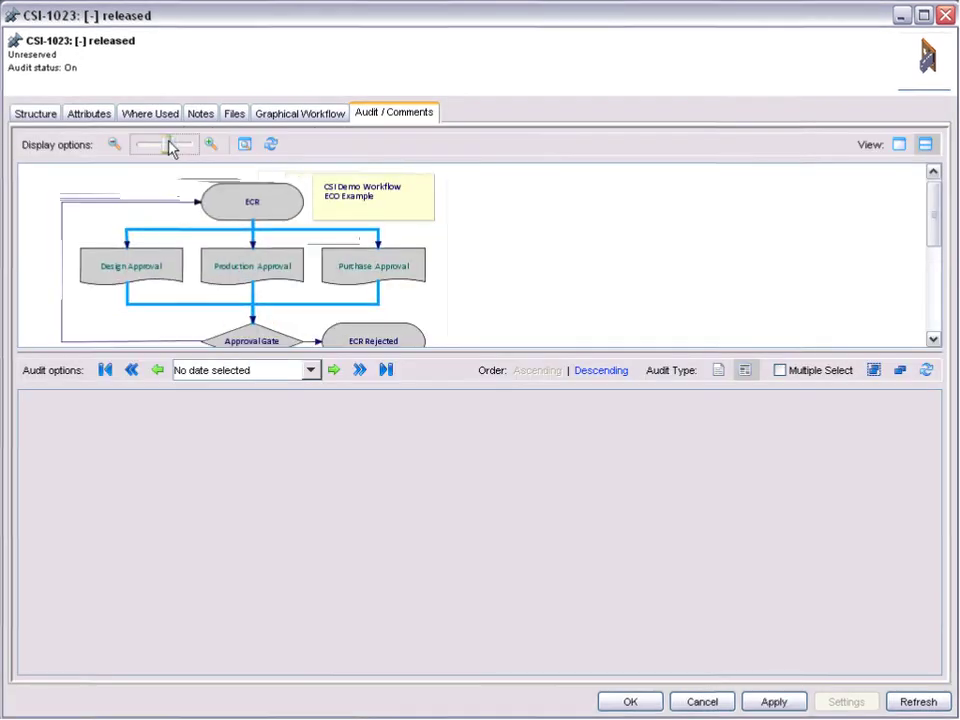
{"action": "left_click", "coordinate": [265, 200]}
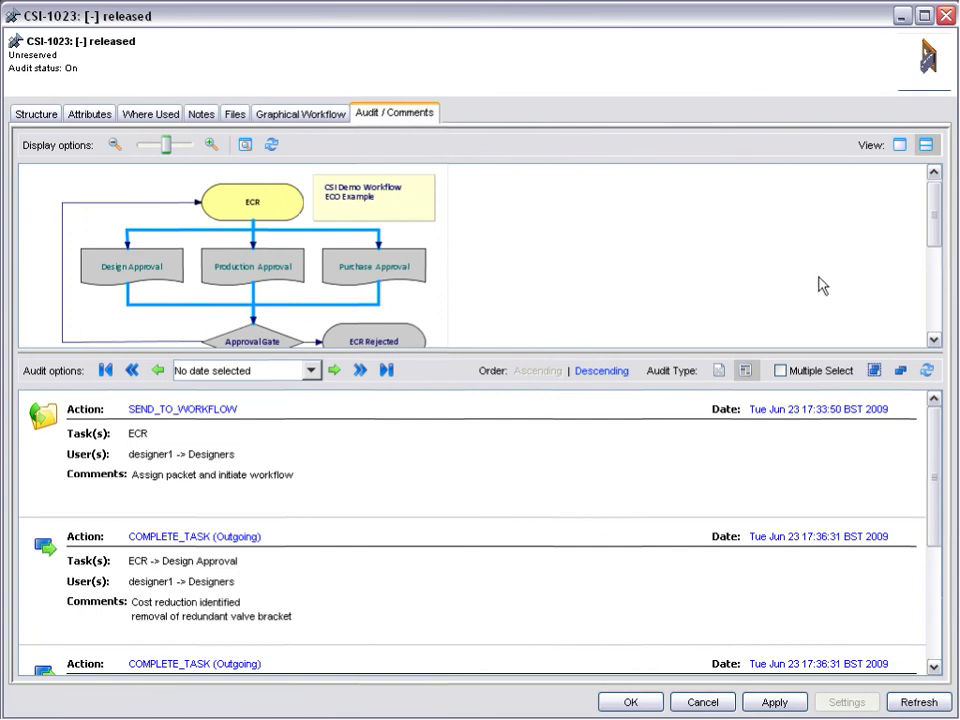
{"action": "left_click", "coordinate": [876, 372]}
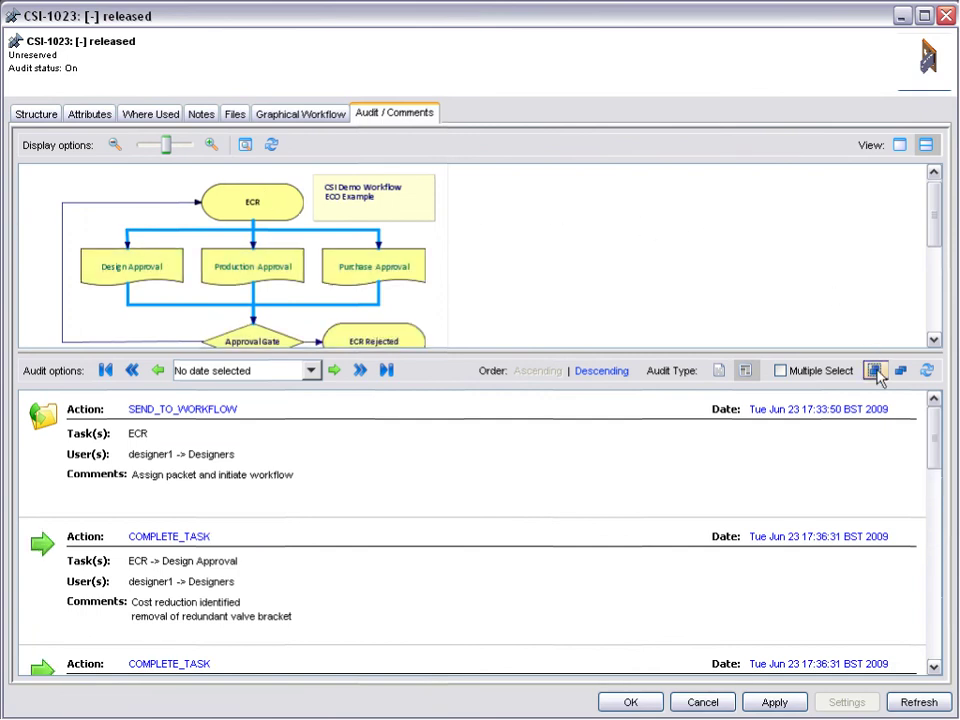
{"action": "left_click", "coordinate": [603, 372]}
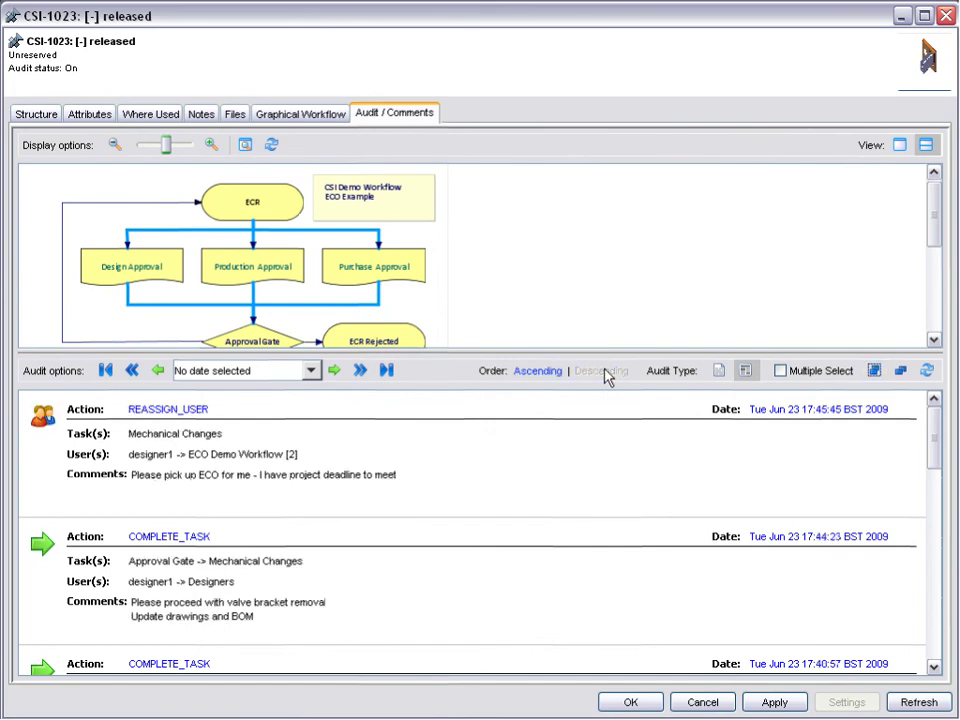
{"action": "left_click", "coordinate": [899, 144]}
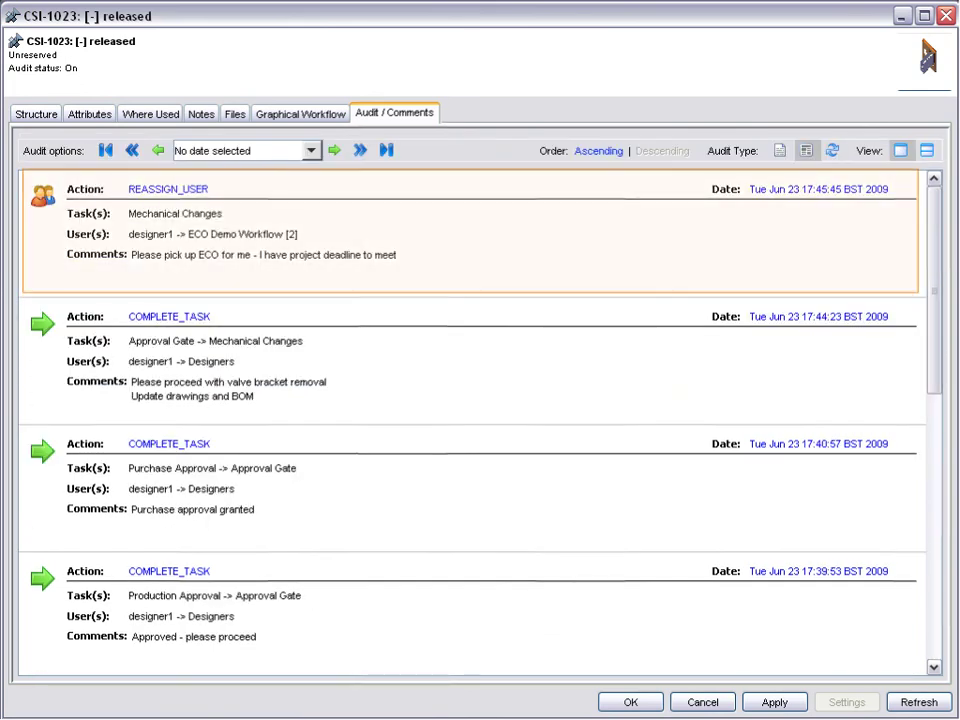